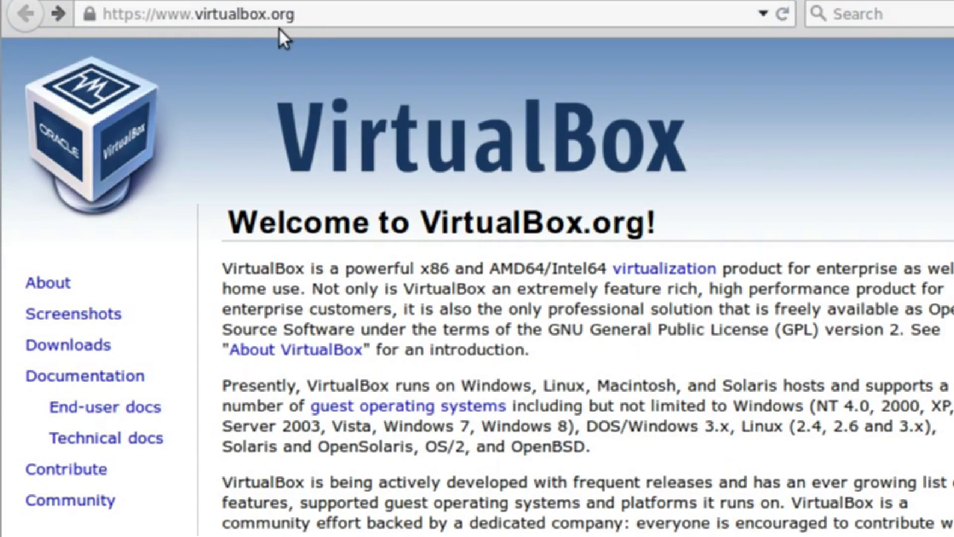
# Step: Download the VirtualBox 4.3.20 x86/amd64 installer for Windows hosts from the VirtualBox downloads page, saving it as a file
pyautogui.moveTo(670, 229); pyautogui.dragTo(411, 219)
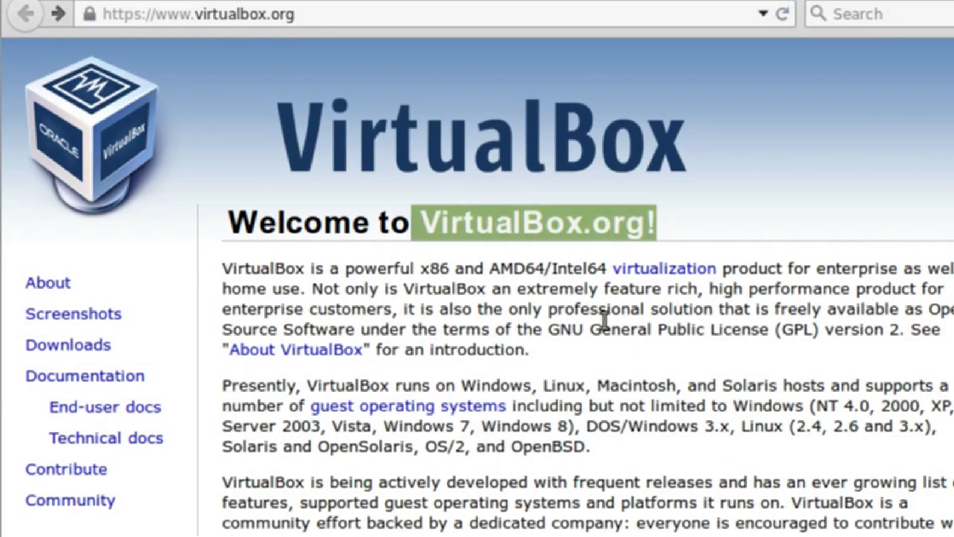
pyautogui.click(115, 347)
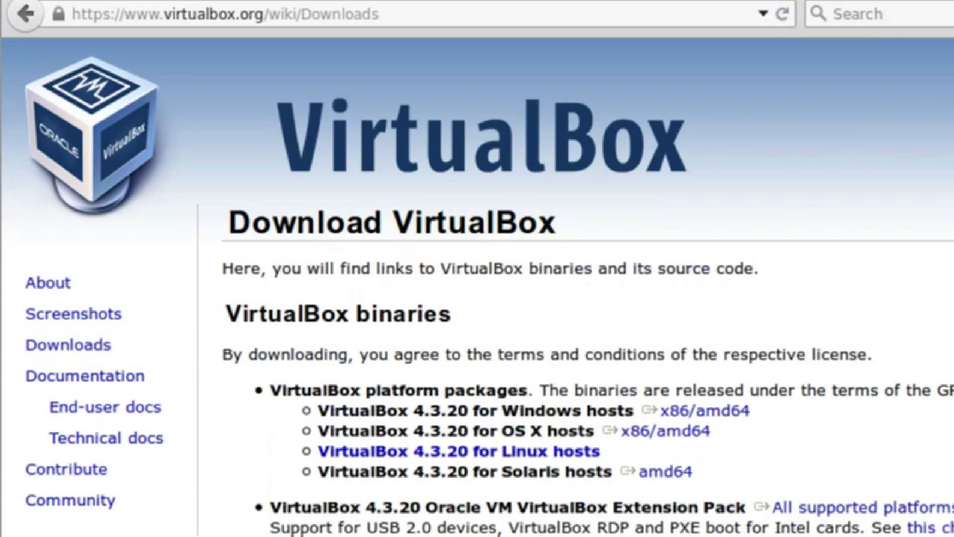
pyautogui.scroll(-5, 477, 287)
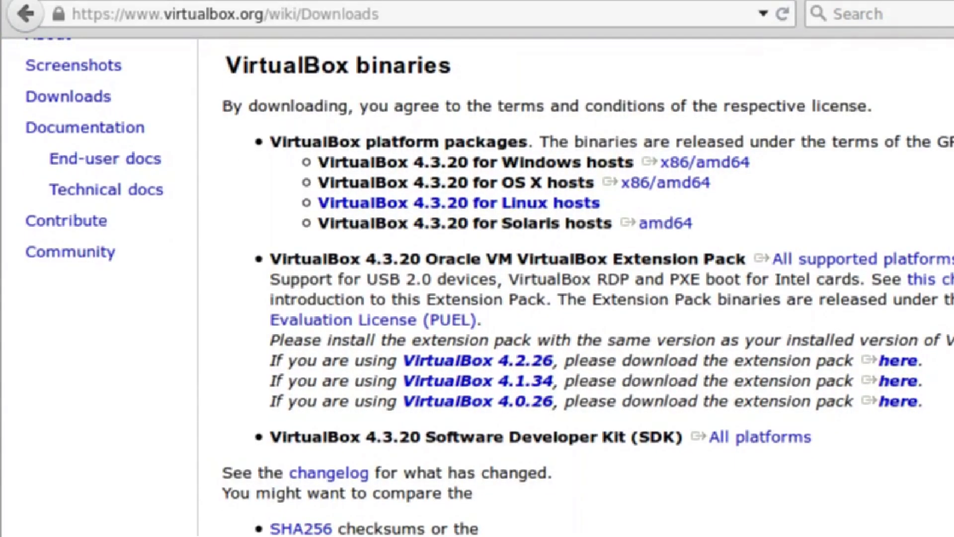
pyautogui.click(646, 168)
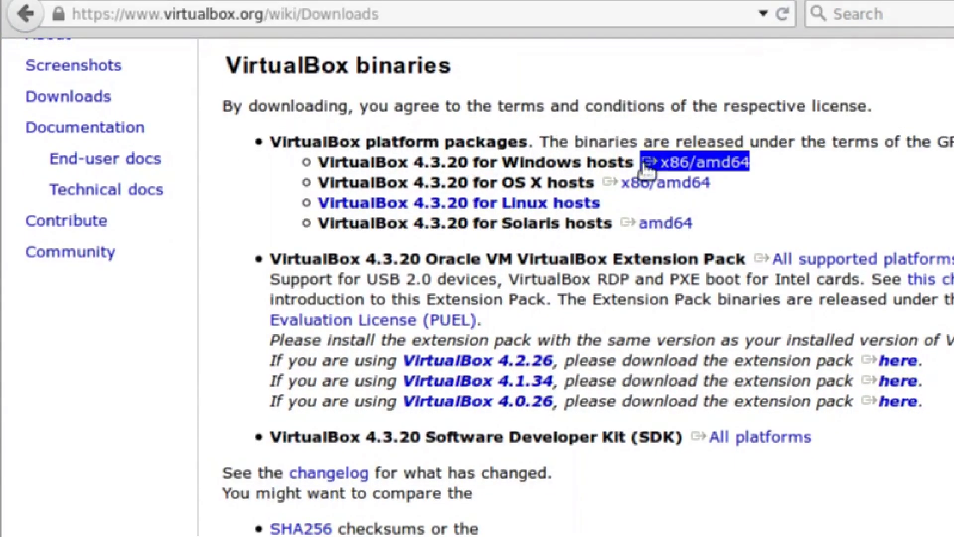
pyautogui.click(710, 164)
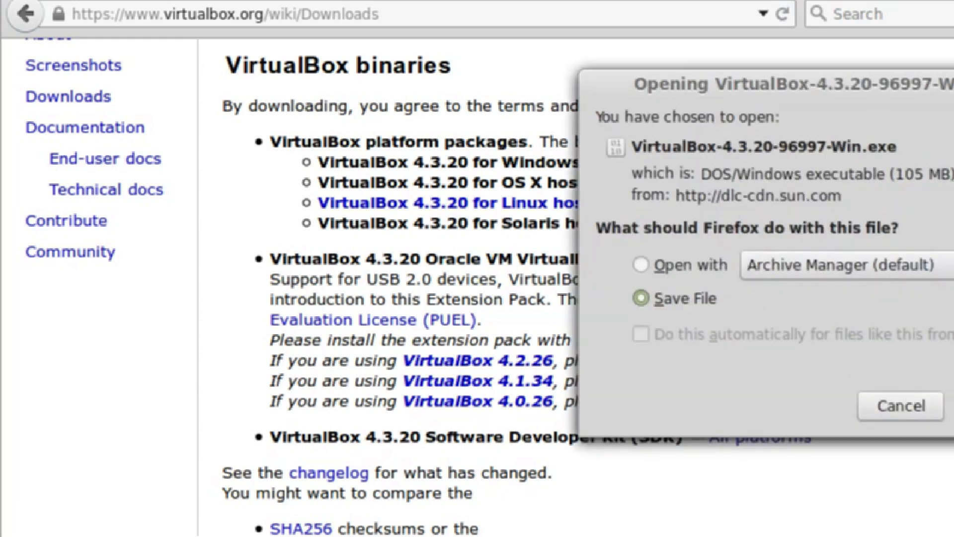
pyautogui.press('Return')
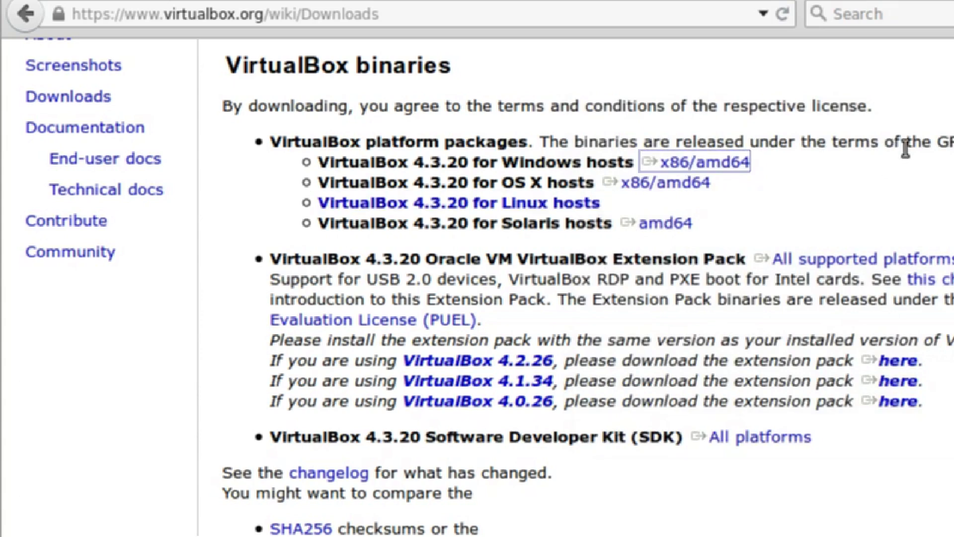
# Step: Download the VirtualBox 4.3.20 Oracle VM VirtualBox Extension Pack for all supported platforms, saving it as a file
pyautogui.moveTo(614, 259); pyautogui.dragTo(736, 260)
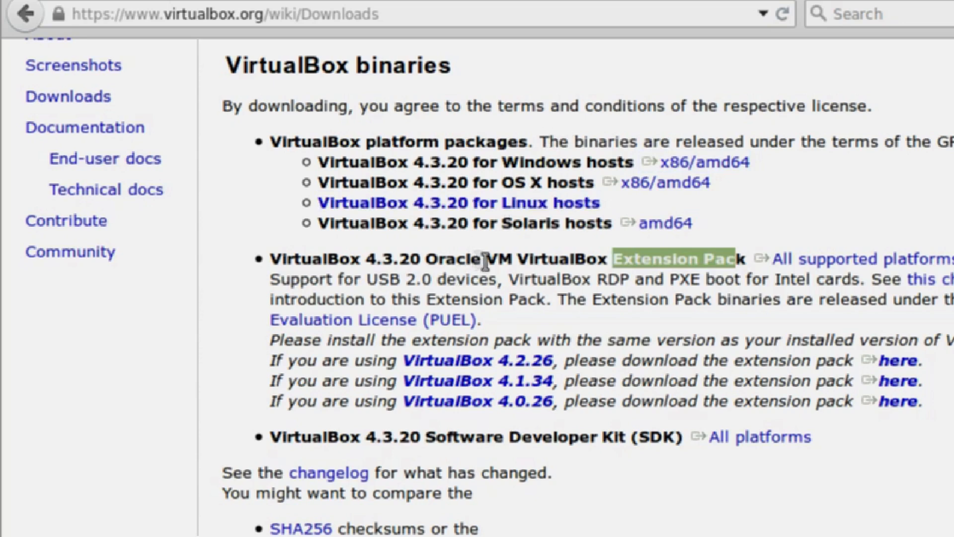
pyautogui.click(819, 264)
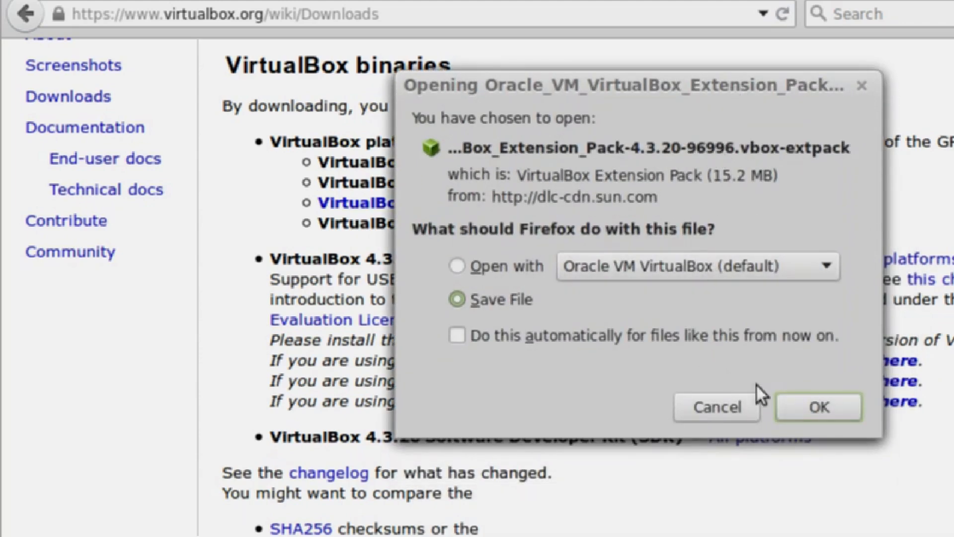
pyautogui.click(817, 408)
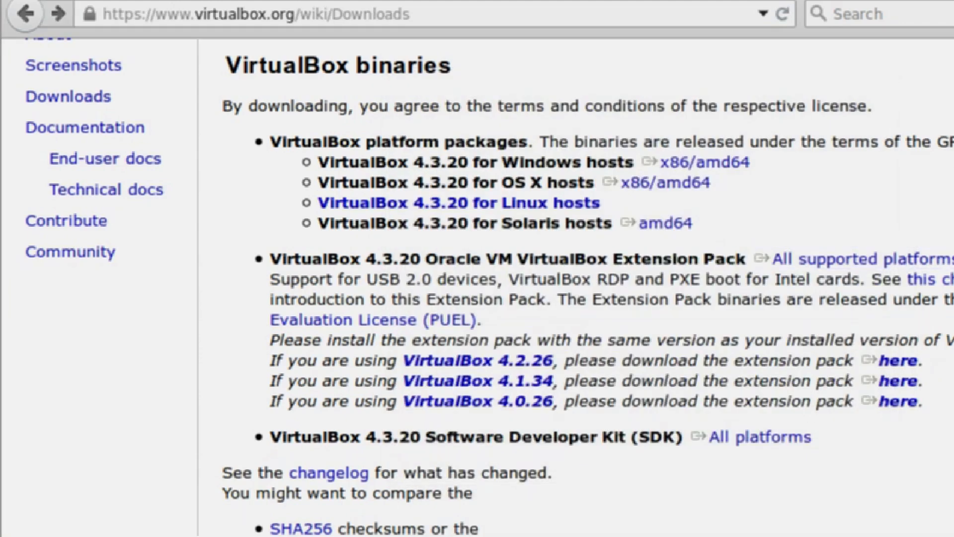
pyautogui.click(939, 263)
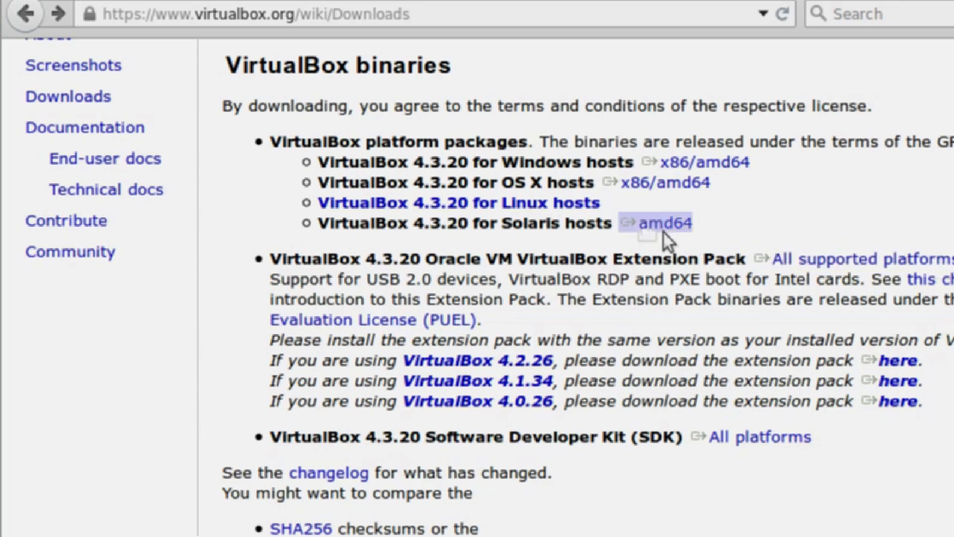
# Step: From the Linux hosts page, download and save the AMD64 VirtualBox 4.3.20 package for Ubuntu 13.04 / 13.10 / 14.04
pyautogui.click(577, 209)
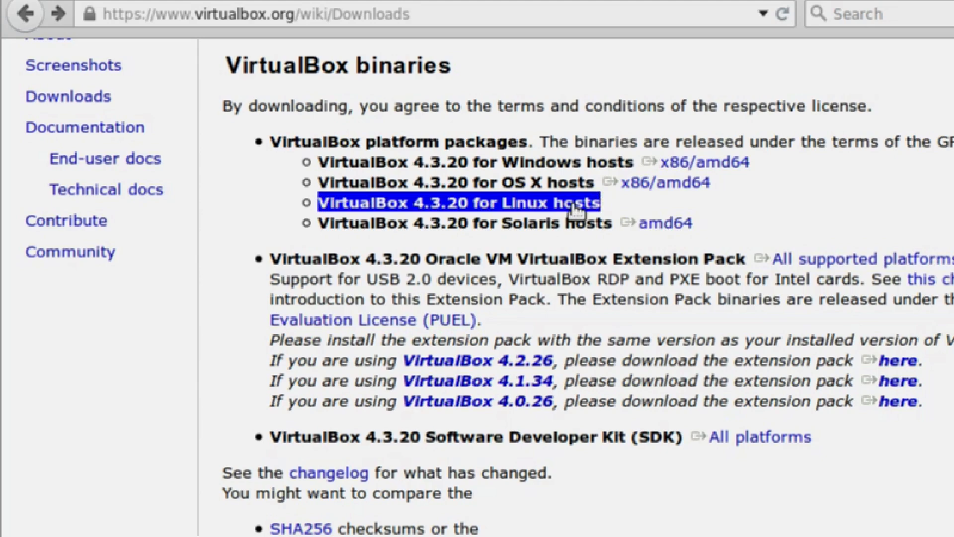
pyautogui.click(552, 212)
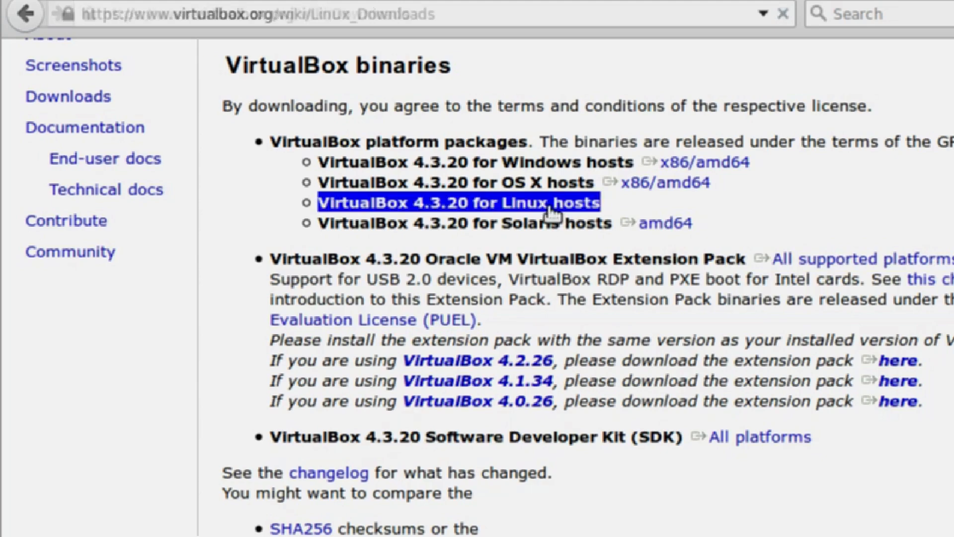
pyautogui.scroll(-5, 813, 158)
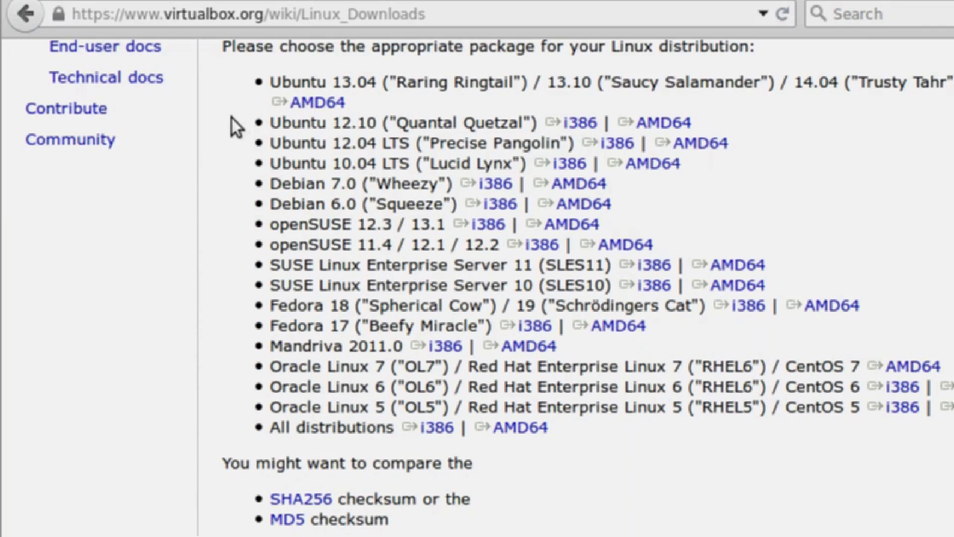
pyautogui.doubleClick(284, 100)
pyautogui.click(284, 99)
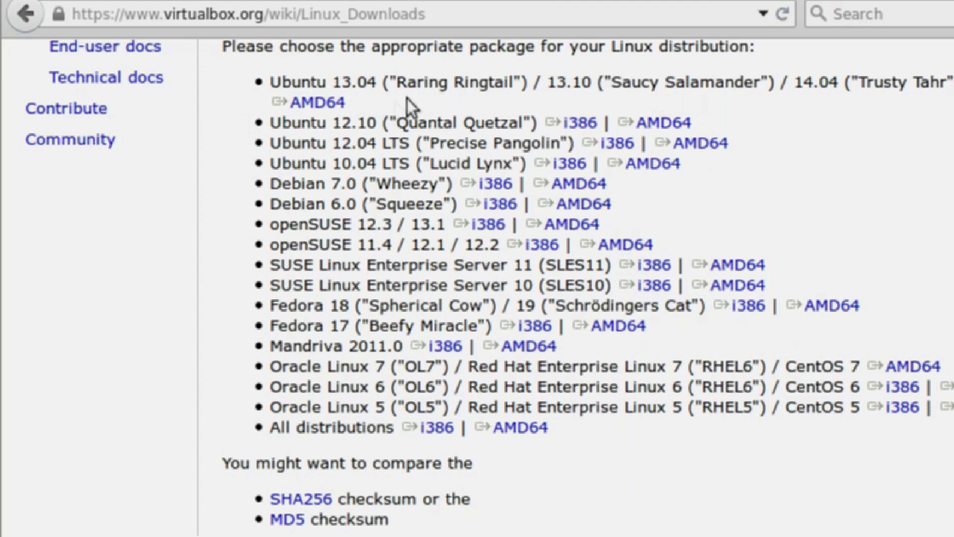
pyautogui.doubleClick(338, 104)
pyautogui.doubleClick(311, 111)
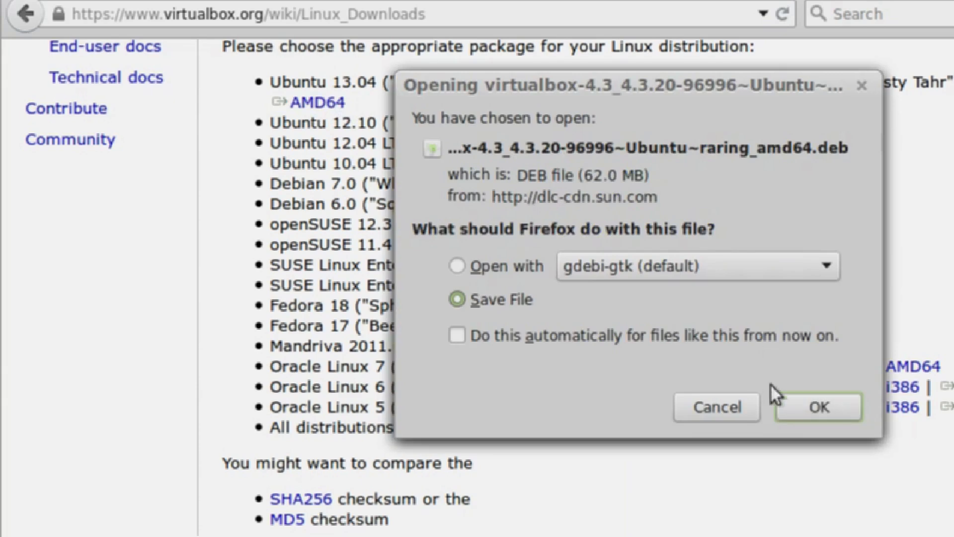
pyautogui.click(805, 408)
pyautogui.scroll(5, 801, 409)
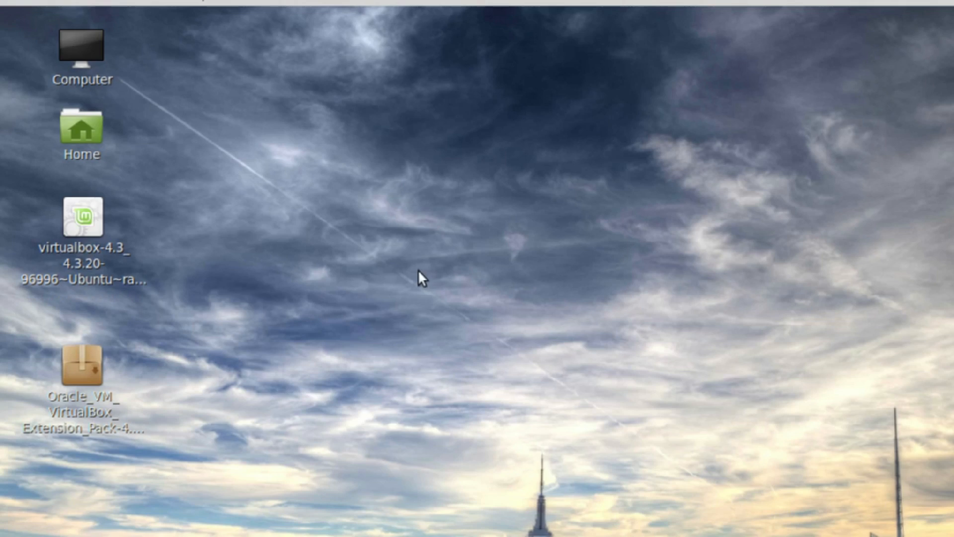
# Step: Install the downloaded virtualbox-4.3 .deb package from the desktop, entering the administrator password, and close the package installer
pyautogui.doubleClick(82, 226)
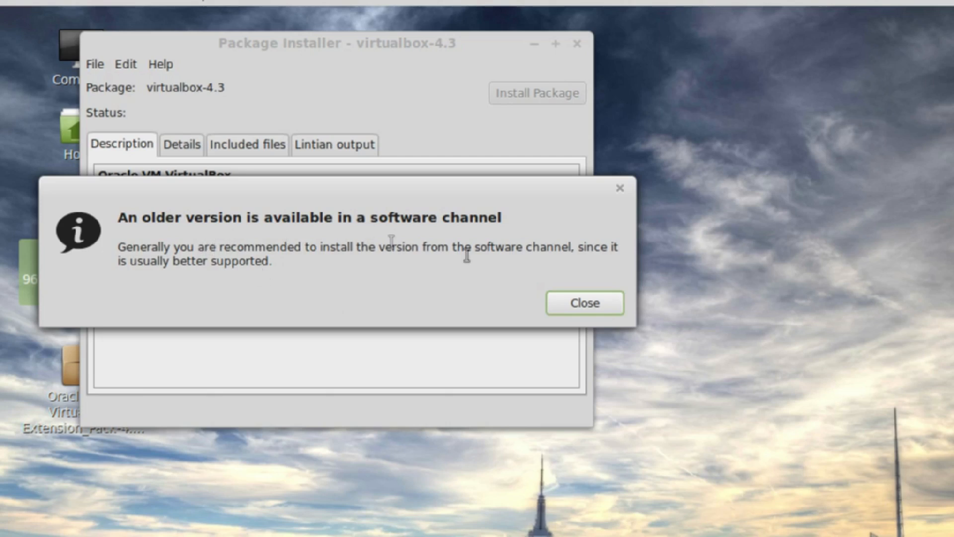
pyautogui.click(562, 306)
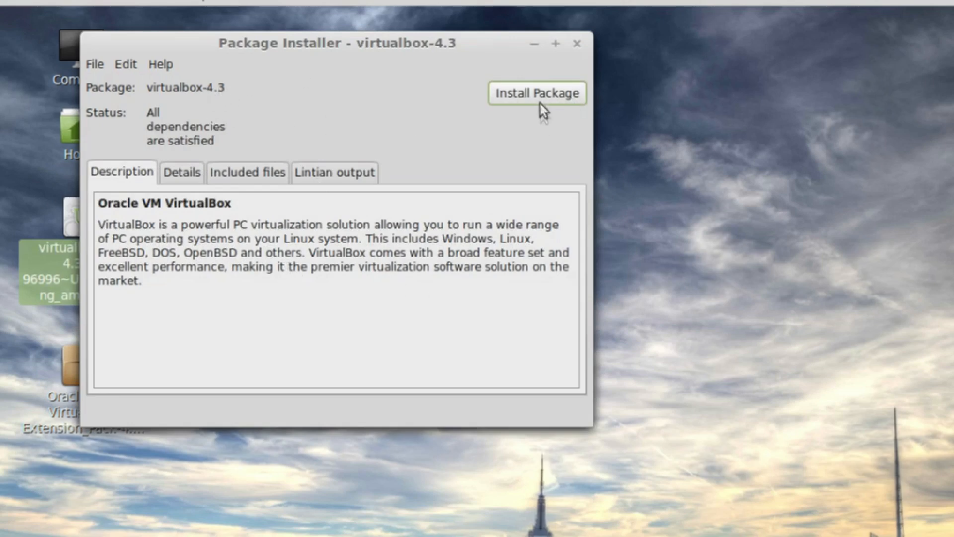
pyautogui.click(534, 91)
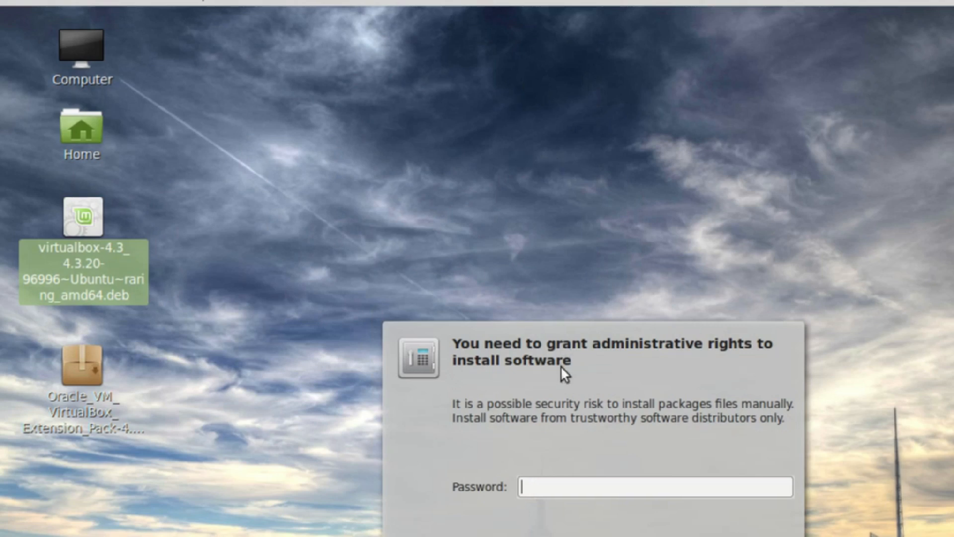
pyautogui.write('••••')
pyautogui.press('Return')
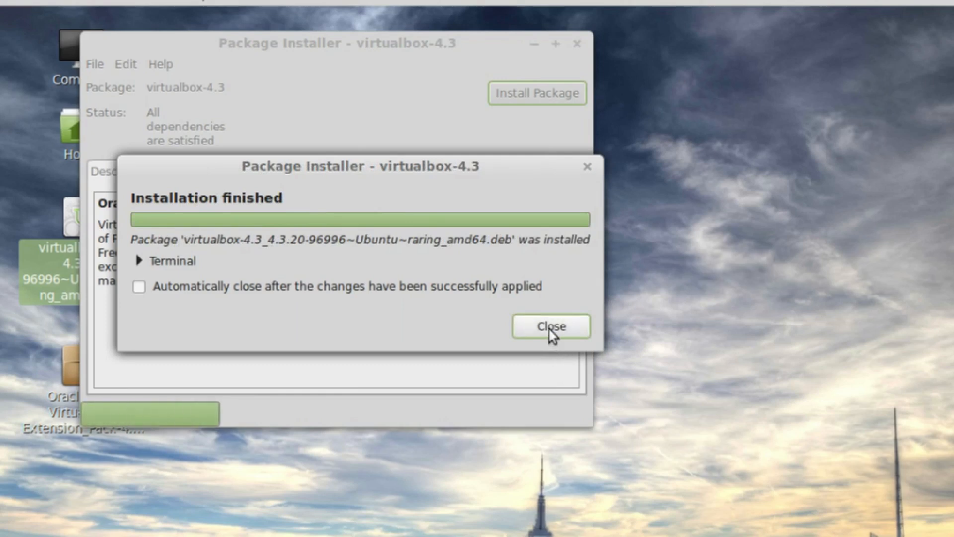
pyautogui.click(549, 328)
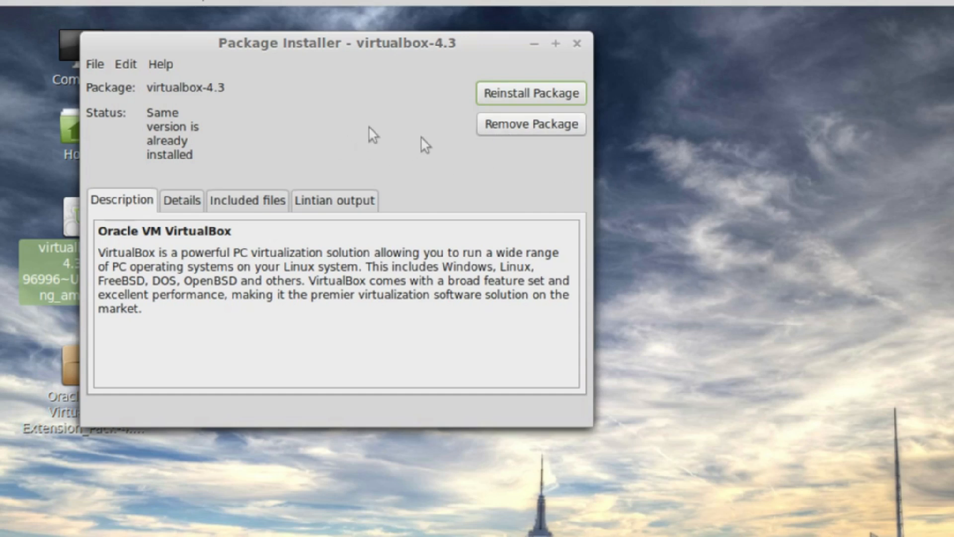
pyautogui.click(577, 45)
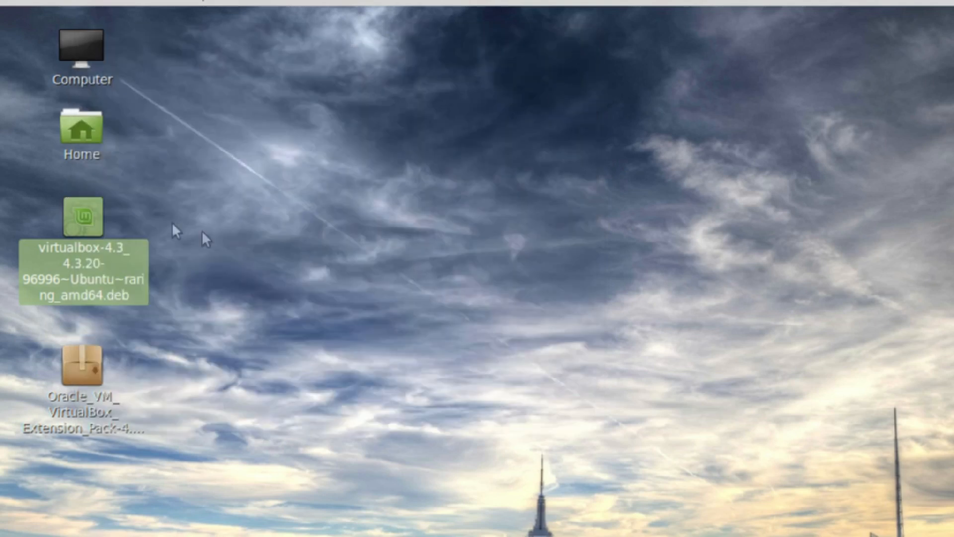
# Step: Rearrange the downloaded files on the desktop and open the extension pack file with Oracle VM VirtualBox
pyautogui.moveTo(91, 215); pyautogui.dragTo(279, 527)
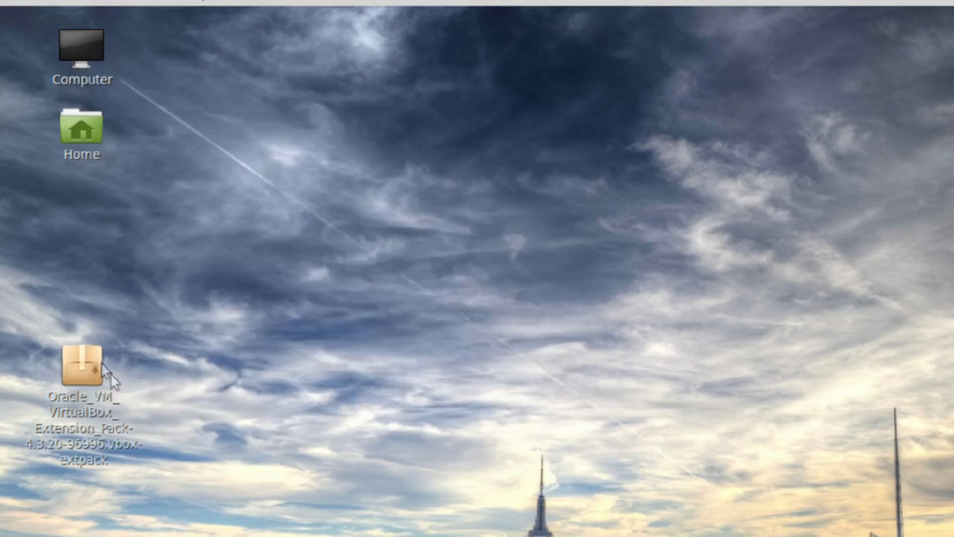
pyautogui.moveTo(86, 372); pyautogui.dragTo(226, 53)
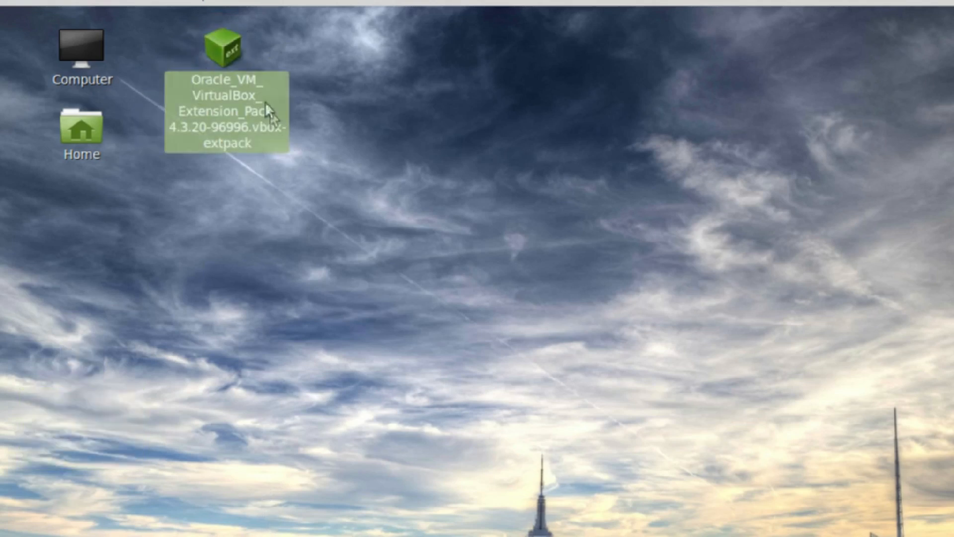
pyautogui.rightClick(225, 55)
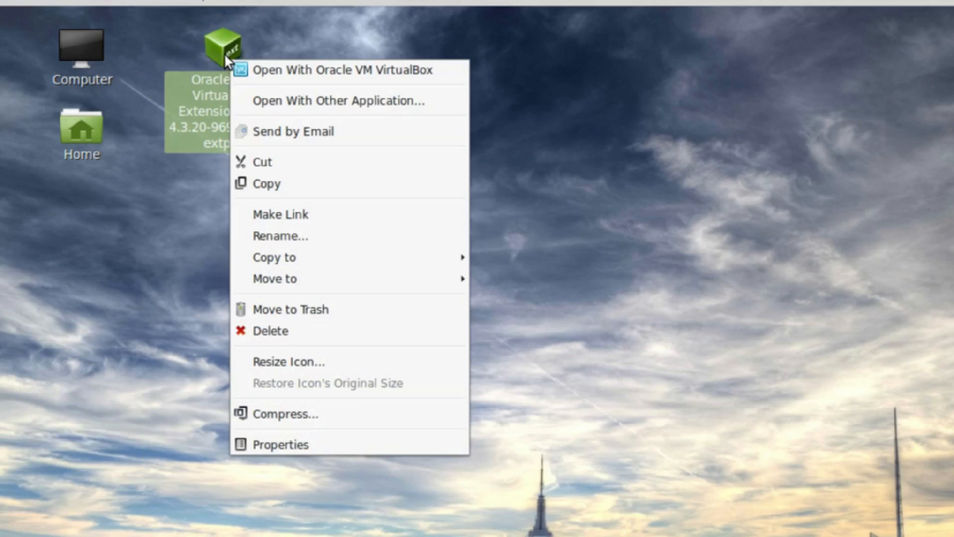
pyautogui.click(316, 74)
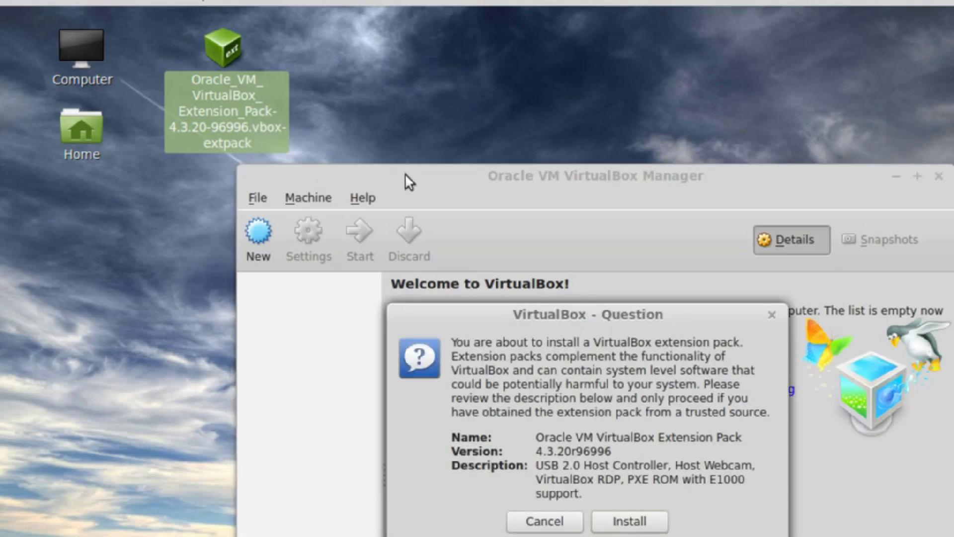
pyautogui.moveTo(406, 175); pyautogui.dragTo(313, 33)
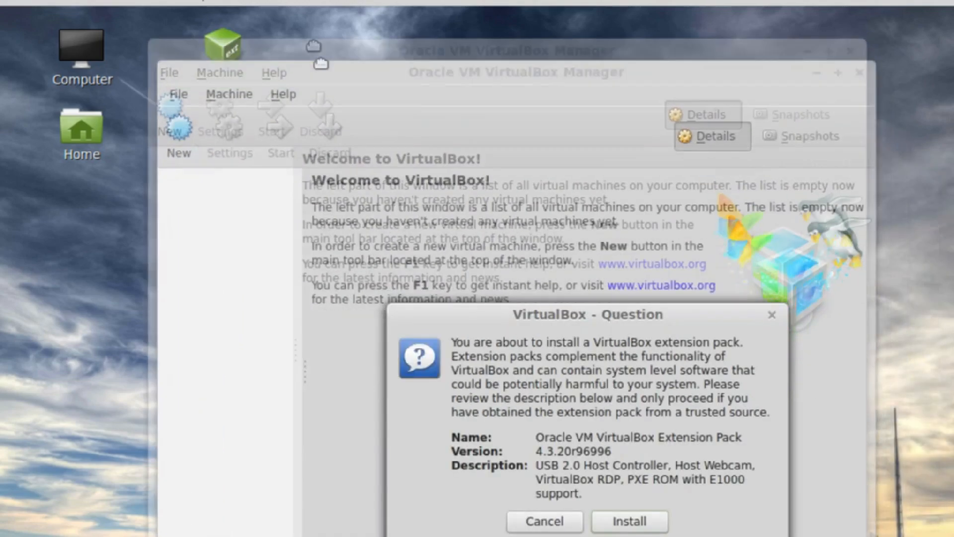
pyautogui.moveTo(463, 308); pyautogui.dragTo(343, 132)
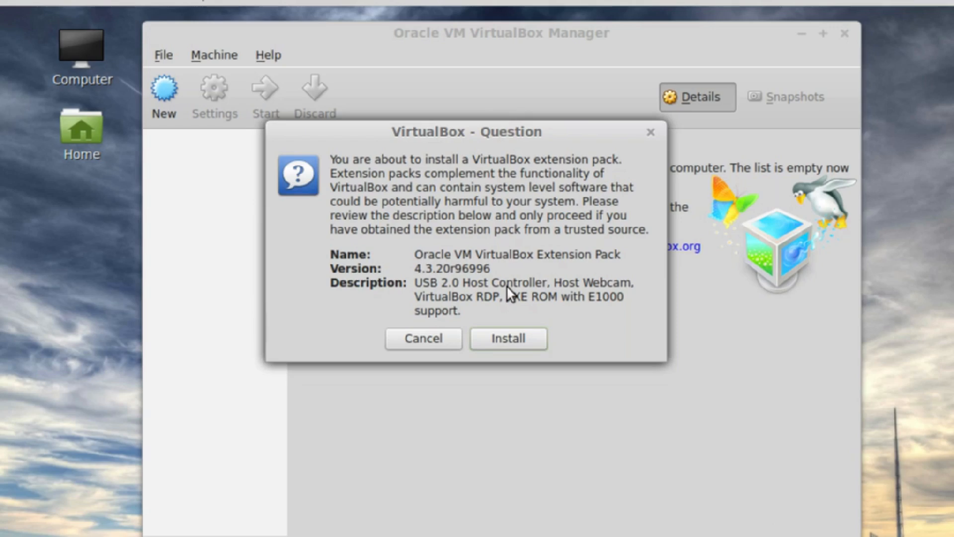
# Step: Install the Oracle VM VirtualBox Extension Pack, agreeing to the license after reaching its end and entering the administrator password
pyautogui.click(509, 340)
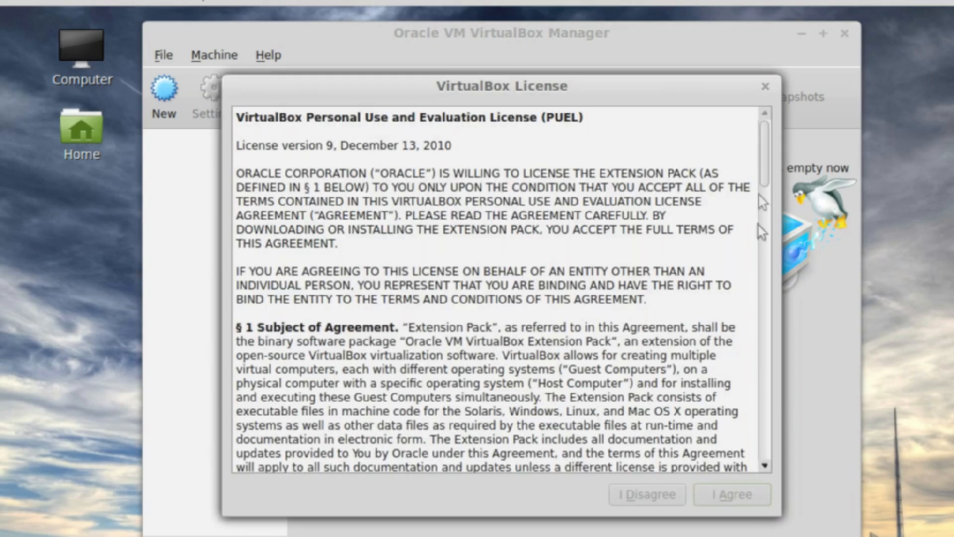
pyautogui.moveTo(764, 153); pyautogui.dragTo(772, 448)
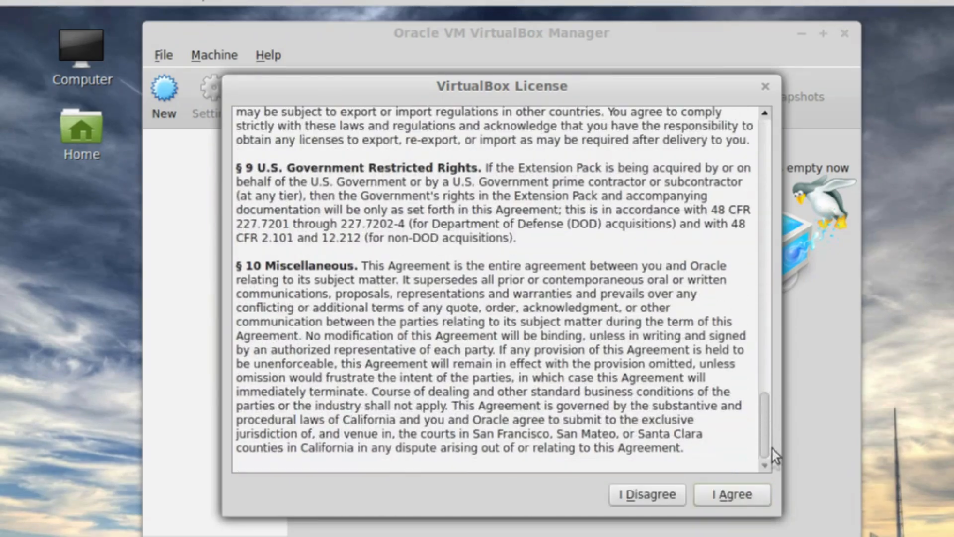
pyautogui.click(732, 496)
pyautogui.write('****')
pyautogui.press('Return')
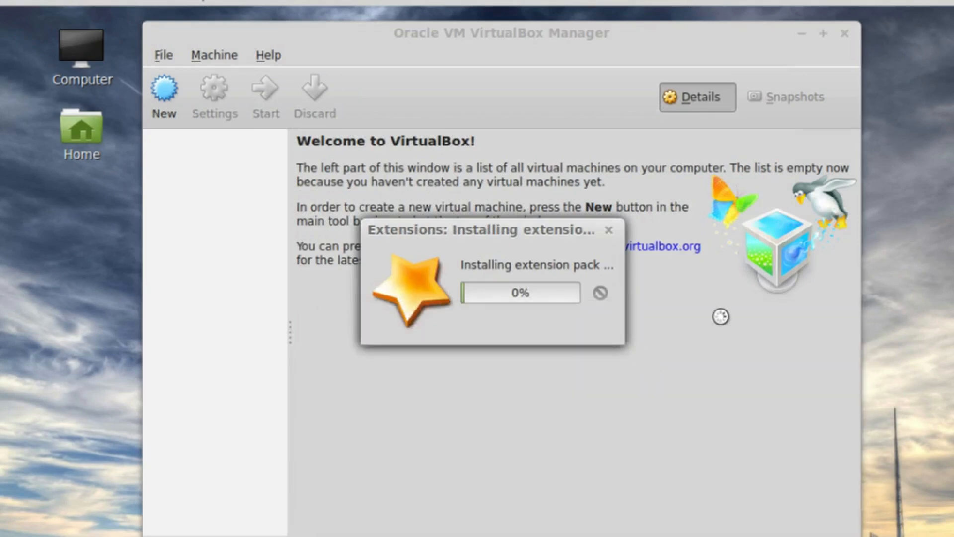
pyautogui.click(515, 326)
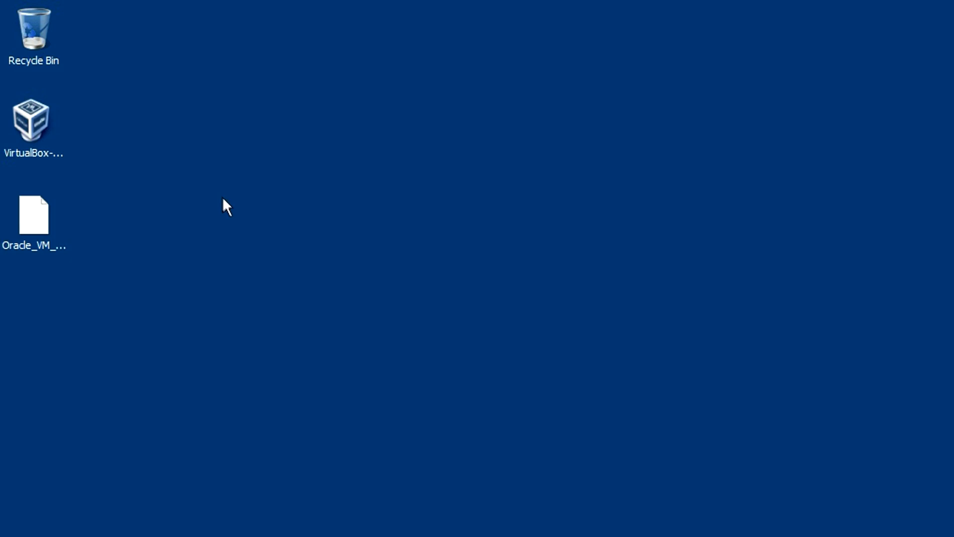
# Step: Launch the VirtualBox 4.3.20 setup wizard from the installer on the Windows desktop
pyautogui.click(40, 133)
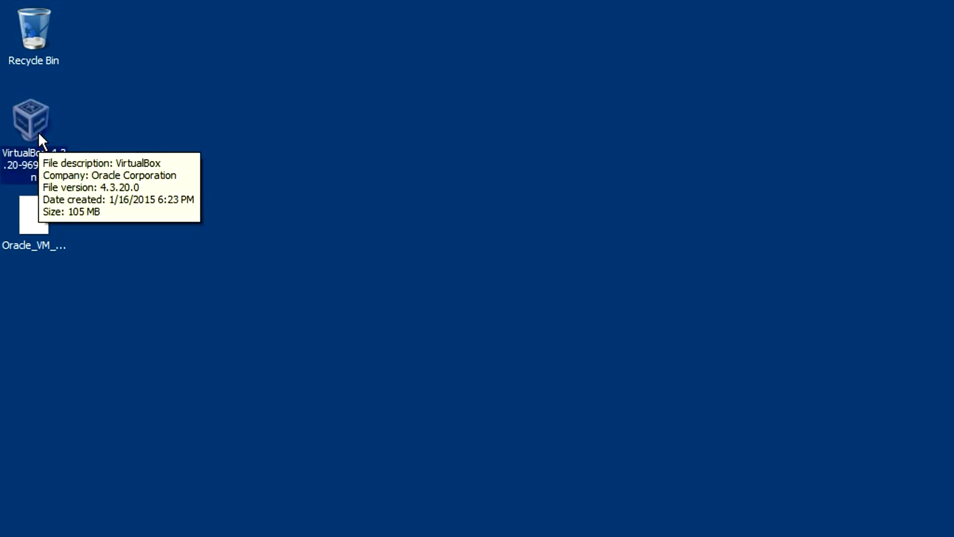
pyautogui.click(38, 219)
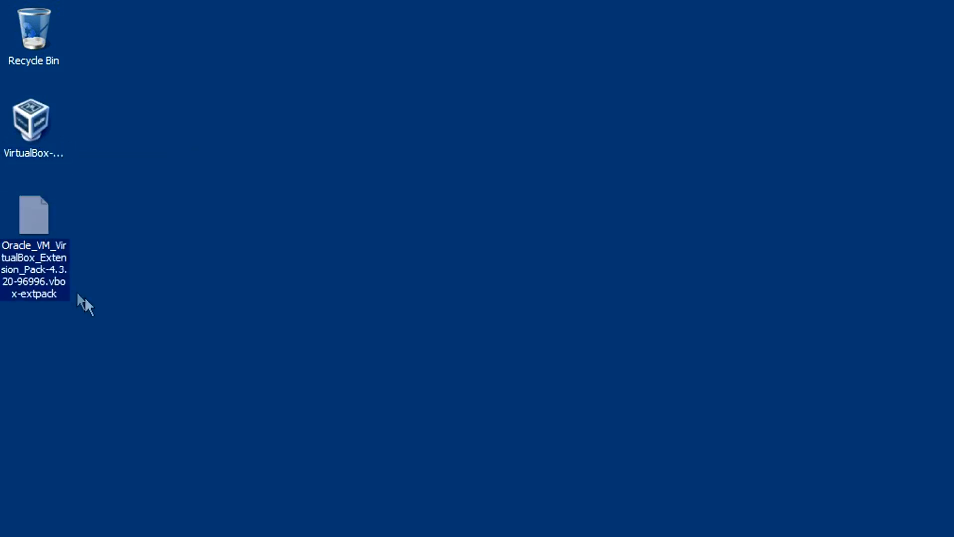
pyautogui.doubleClick(33, 128)
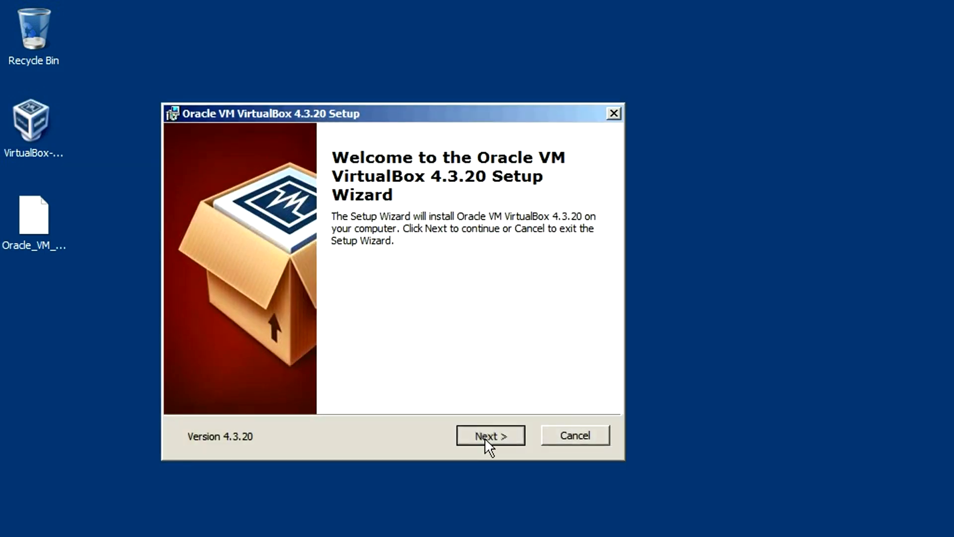
# Step: Accept the default features, location and shortcut options in the VirtualBox 4.3.20 setup, accept the network interruption and start the installation
pyautogui.click(484, 437)
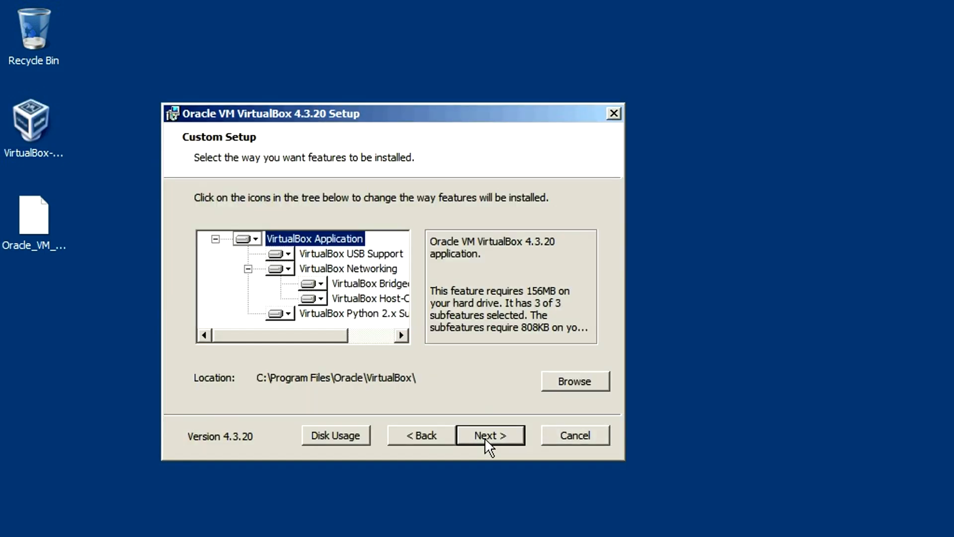
pyautogui.click(495, 437)
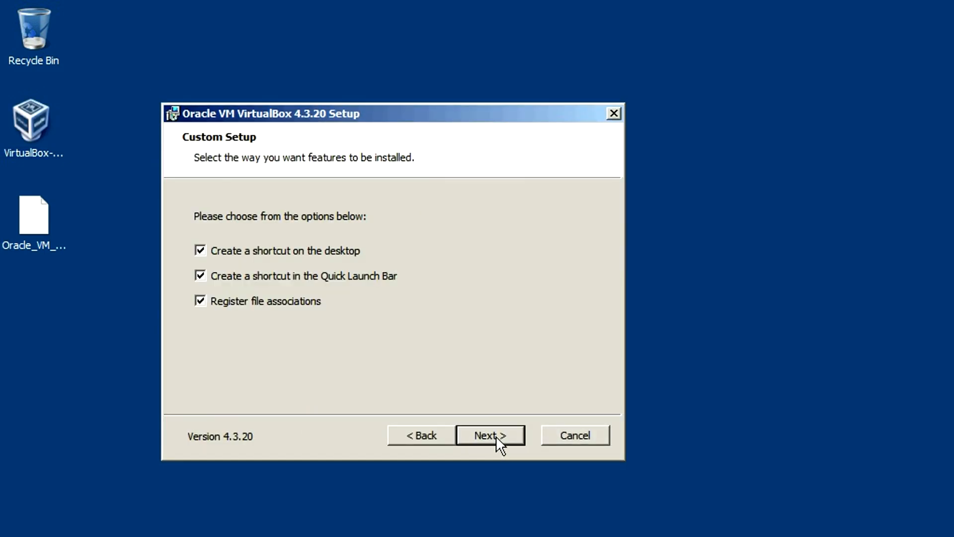
pyautogui.click(496, 436)
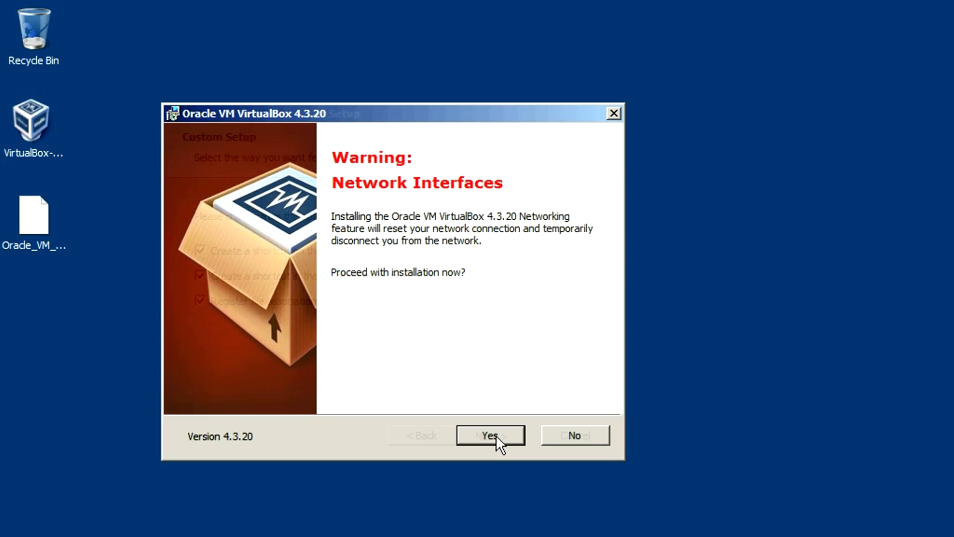
pyautogui.click(497, 433)
pyautogui.click(497, 435)
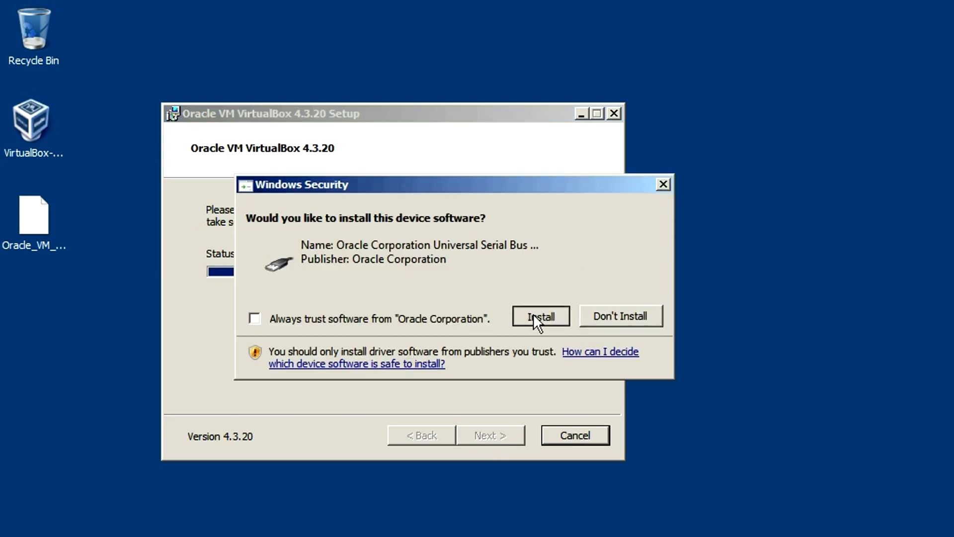
# Step: Install the Oracle device software, always trusting Oracle Corporation, and finish the setup without starting VirtualBox
pyautogui.click(534, 321)
pyautogui.click(532, 360)
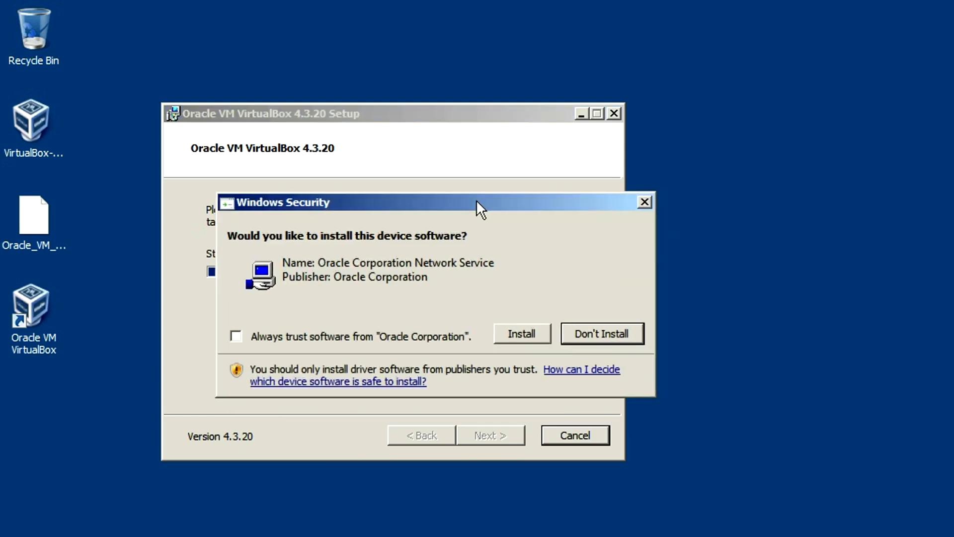
pyautogui.click(521, 333)
pyautogui.moveTo(521, 348); pyautogui.dragTo(369, 174)
pyautogui.click(288, 308)
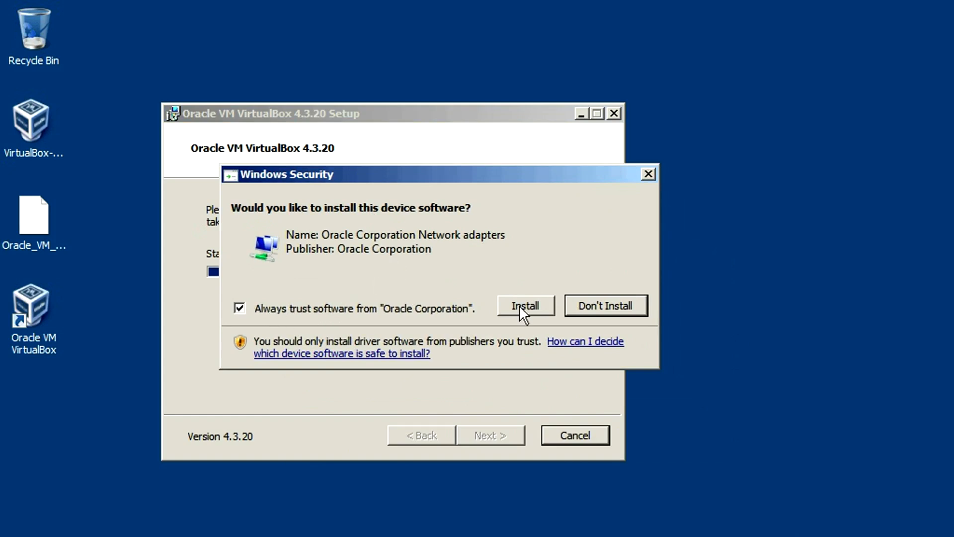
pyautogui.click(520, 305)
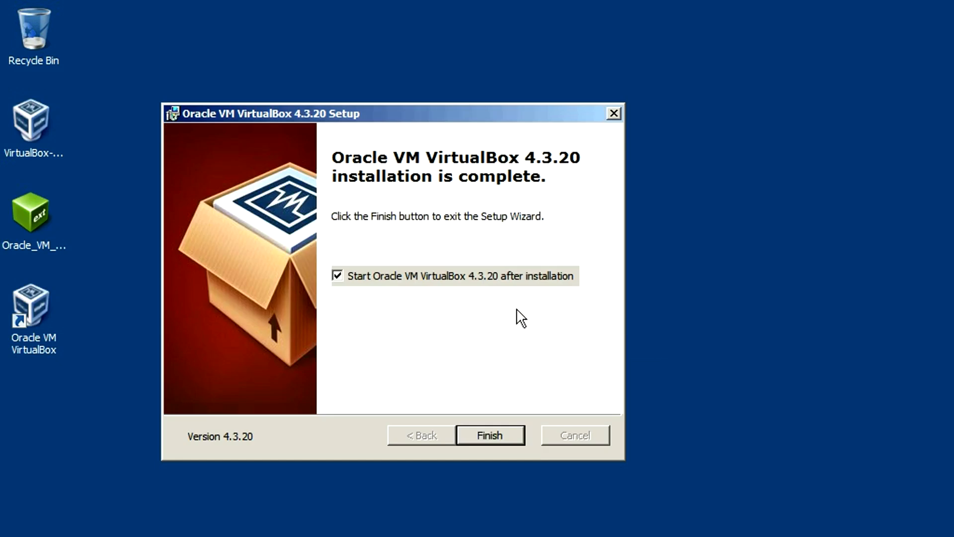
pyautogui.click(345, 282)
pyautogui.click(500, 434)
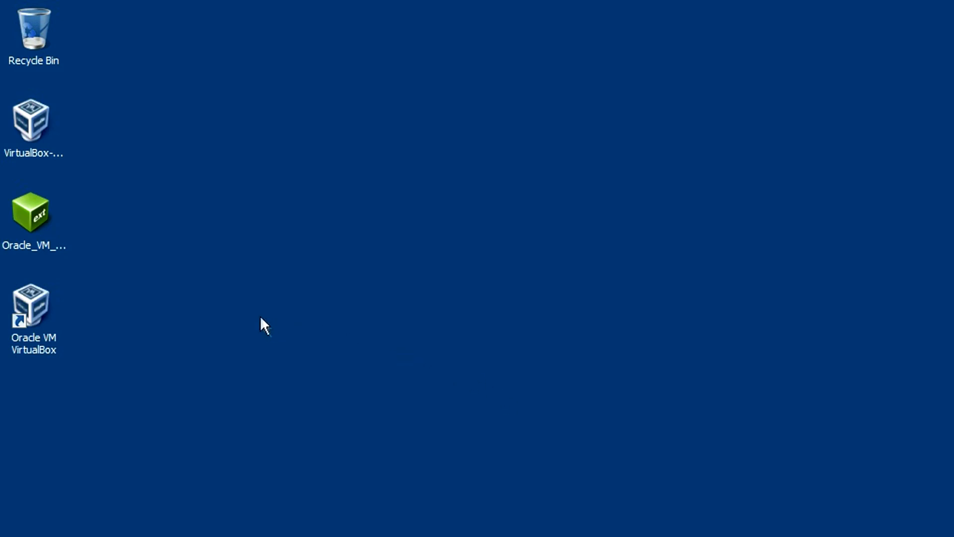
# Step: Open the VirtualBox Extension Pack 4.3.20 file from the Windows desktop
pyautogui.rightClick(26, 219)
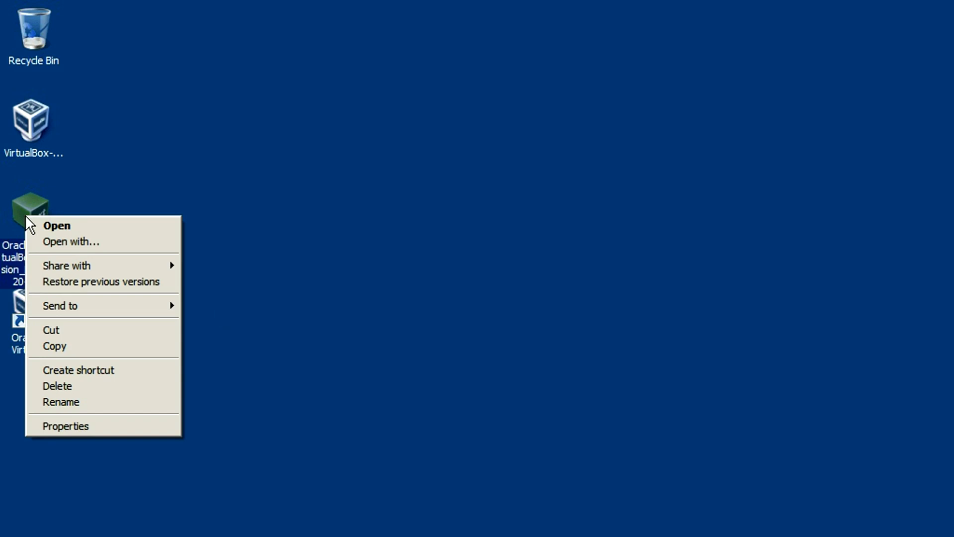
pyautogui.click(69, 213)
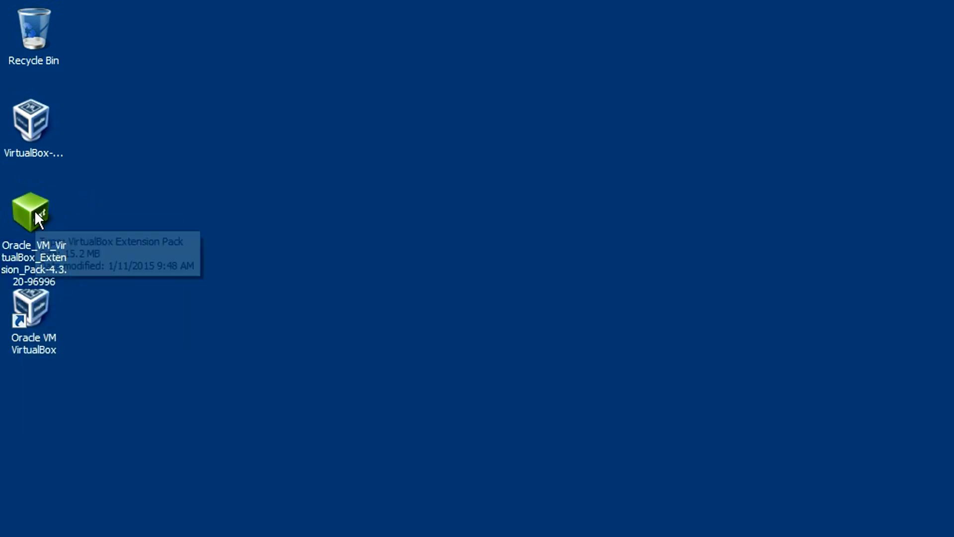
pyautogui.moveTo(36, 229)
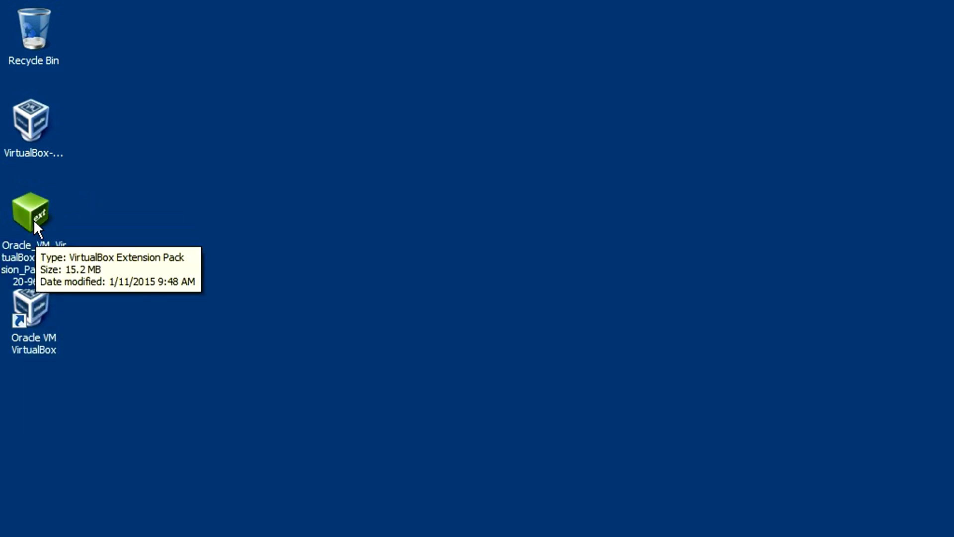
pyautogui.doubleClick(35, 221)
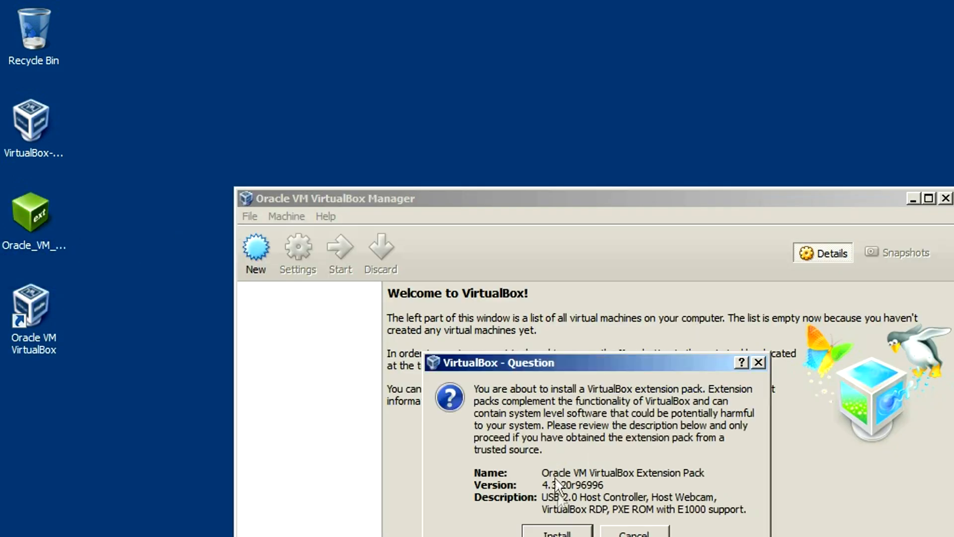
# Step: Install the Oracle VM VirtualBox Extension Pack, agreeing to the license after reaching its end, and reposition the VirtualBox Manager window
pyautogui.click(557, 533)
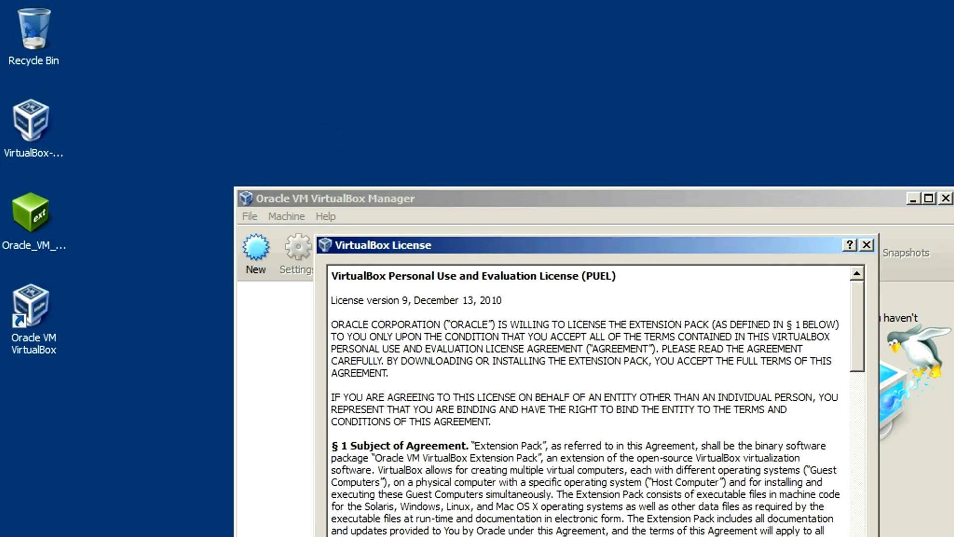
pyautogui.moveTo(562, 240); pyautogui.dragTo(407, 29)
pyautogui.moveTo(703, 141); pyautogui.dragTo(708, 404)
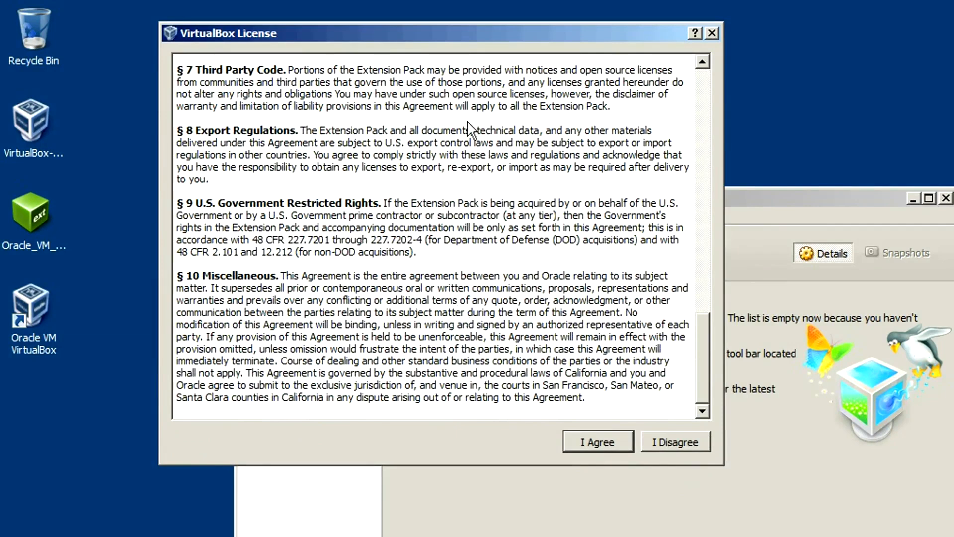
pyautogui.click(598, 439)
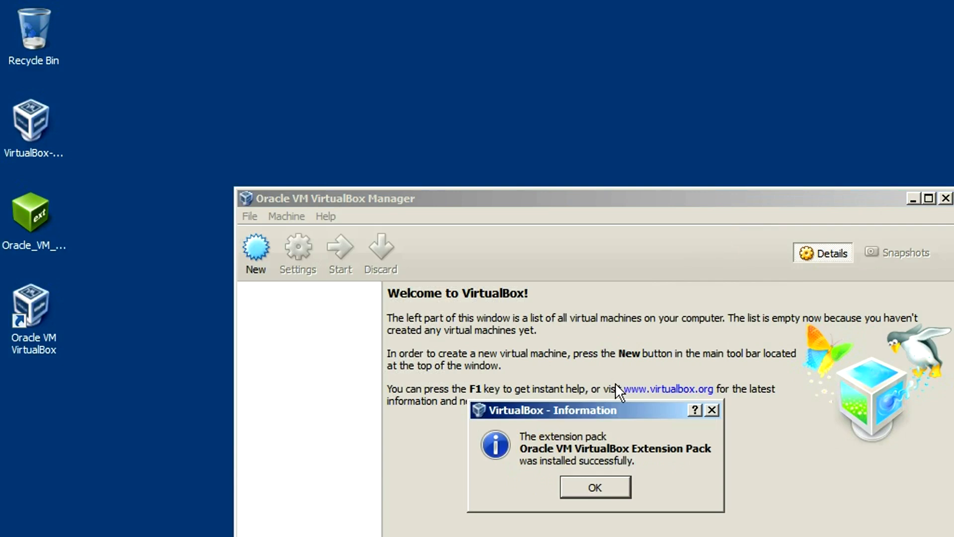
pyautogui.click(595, 487)
pyautogui.moveTo(553, 200); pyautogui.dragTo(421, 26)
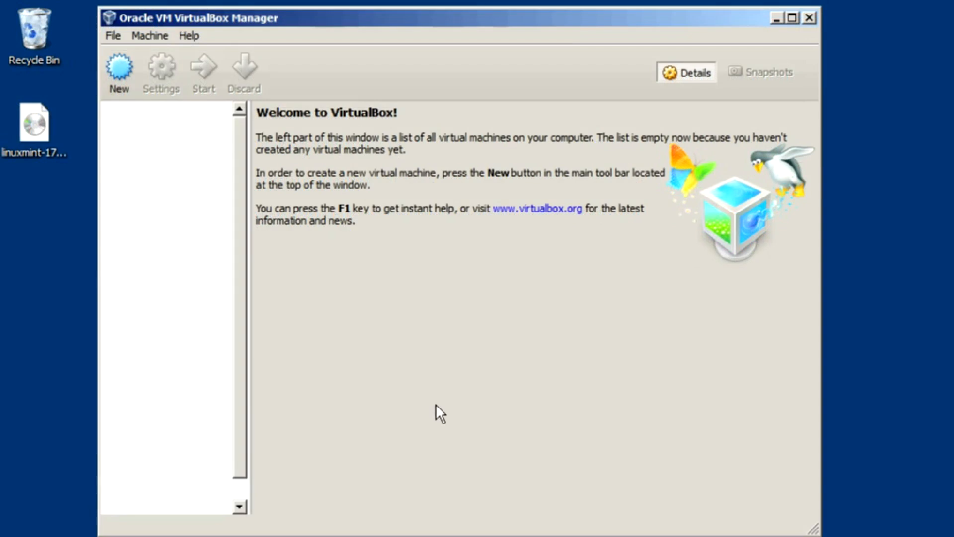
# Step: Check the Linux Mint disc image on the desktop and begin a new virtual machine named "Linux Mint 17.1"
pyautogui.click(59, 160)
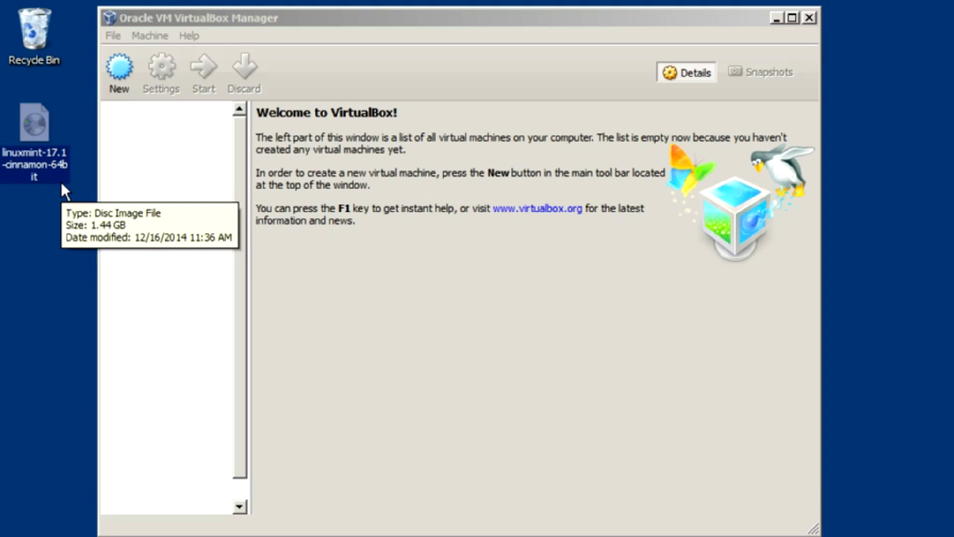
pyautogui.click(362, 290)
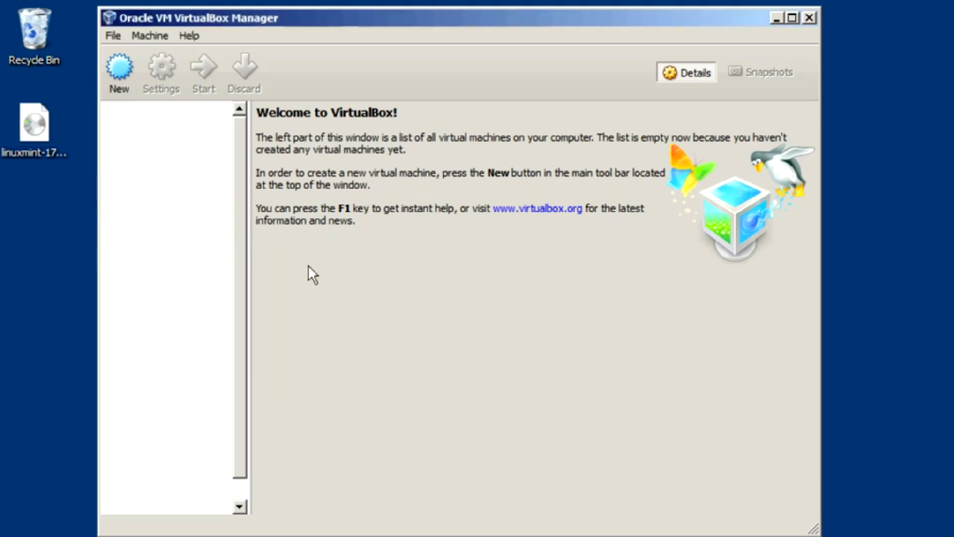
pyautogui.click(114, 73)
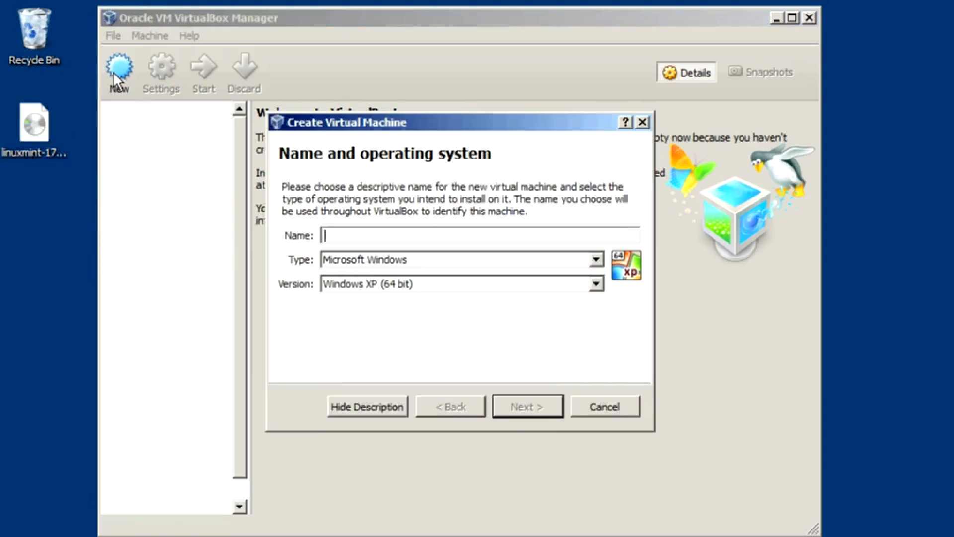
pyautogui.write('Lin')
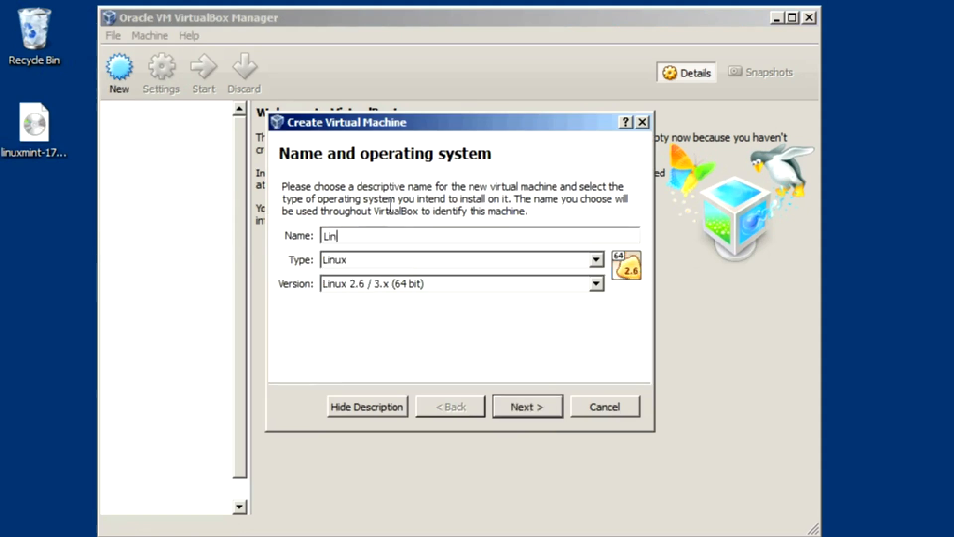
pyautogui.write('ux Mint 17.1')
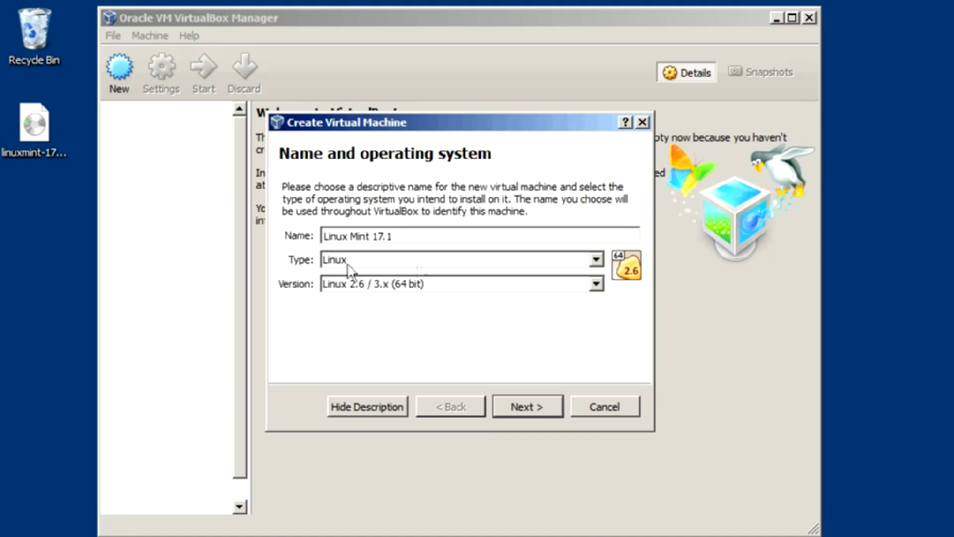
# Step: Keep Linux as the virtual machine's type, set its version to Ubuntu (64 bit), and proceed to the memory settings
pyautogui.click(596, 261)
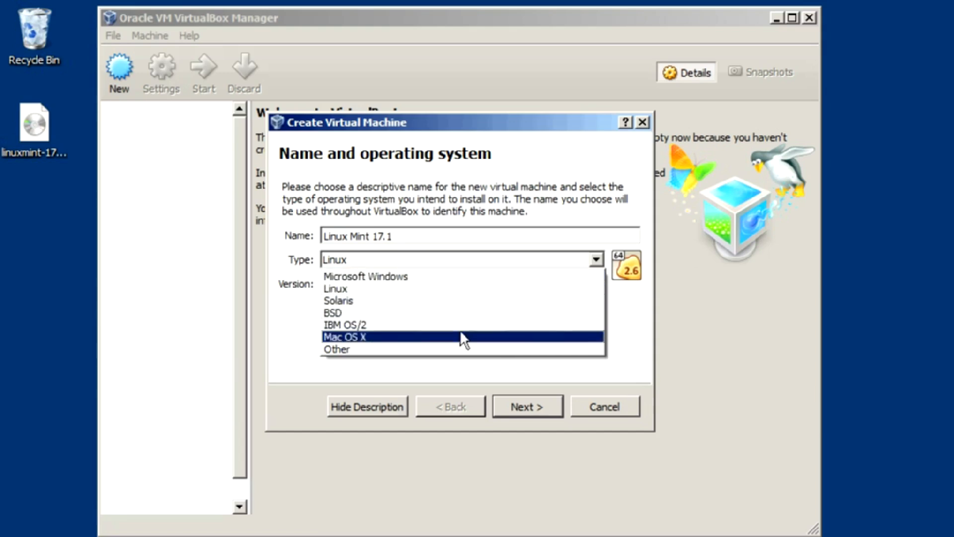
pyautogui.click(630, 319)
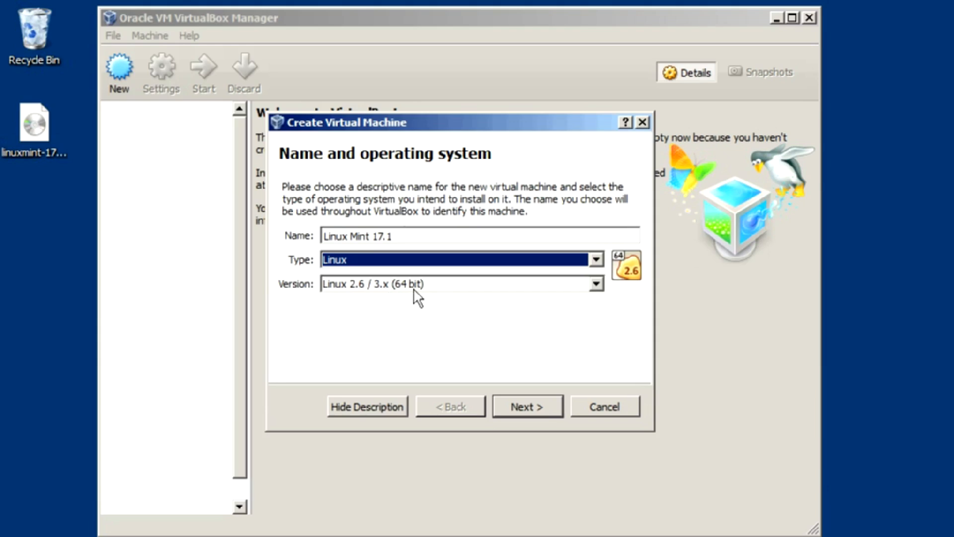
pyautogui.click(594, 286)
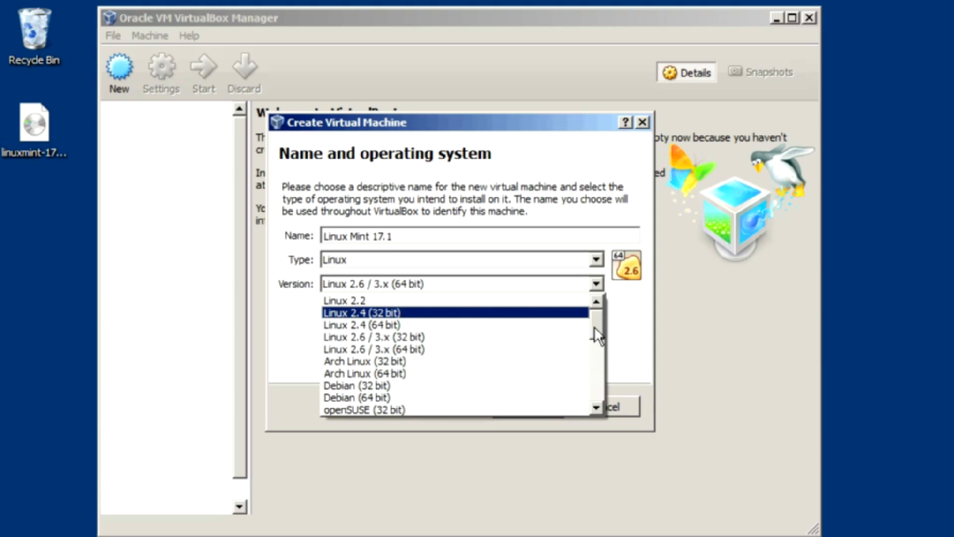
pyautogui.moveTo(594, 327); pyautogui.dragTo(602, 392)
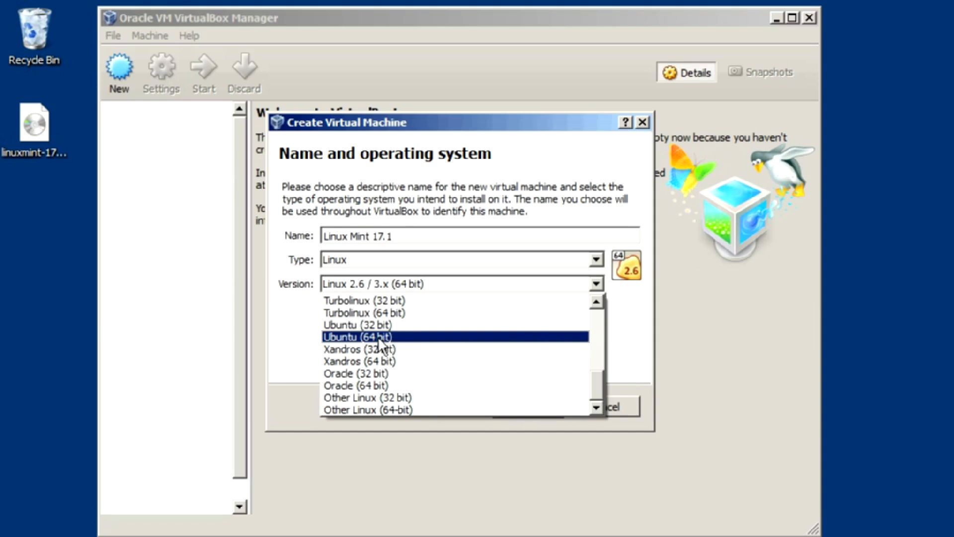
pyautogui.click(361, 338)
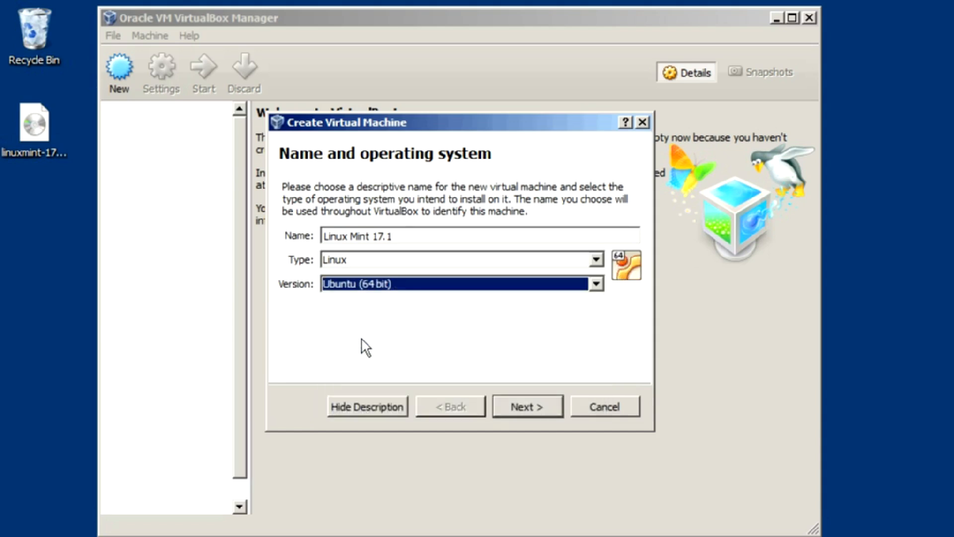
pyautogui.click(43, 146)
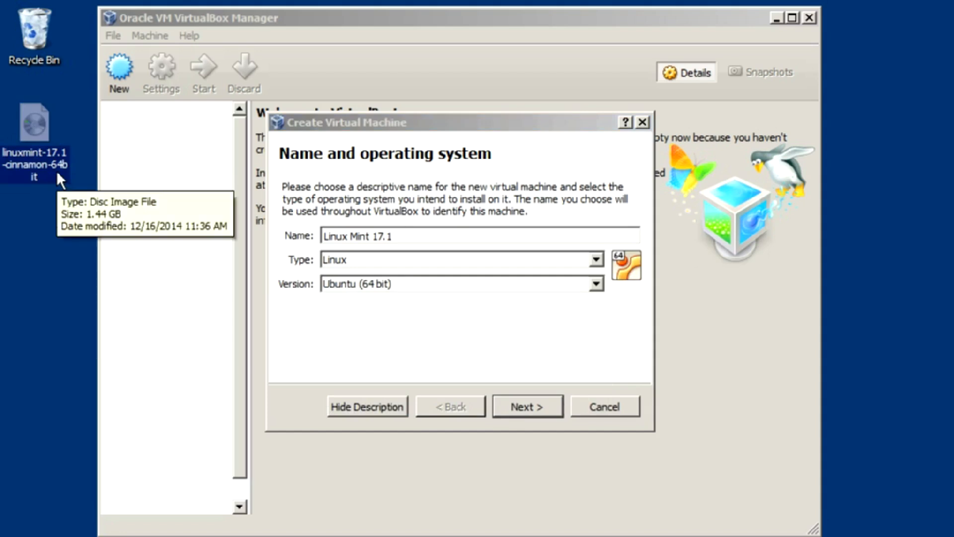
pyautogui.click(514, 321)
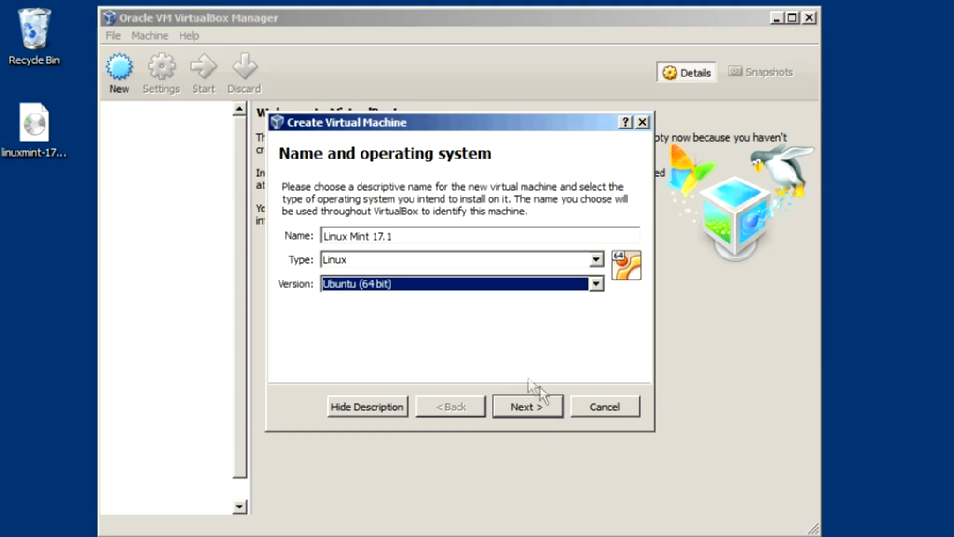
pyautogui.click(535, 405)
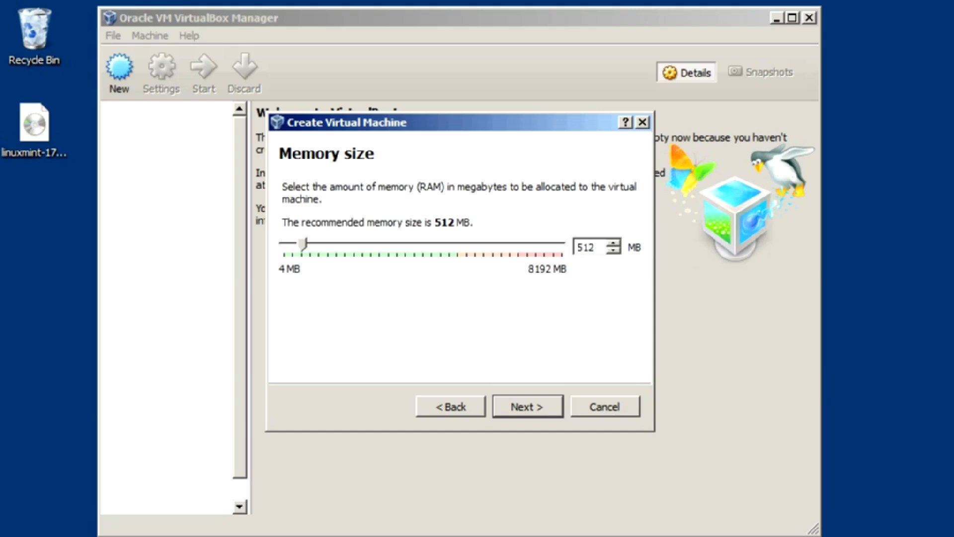
# Step: Check the computer's physical memory in Windows Task Manager and set the virtual machine's memory size to 2048 MB
pyautogui.hotkey('ctrl', 'shift', 'Escape')
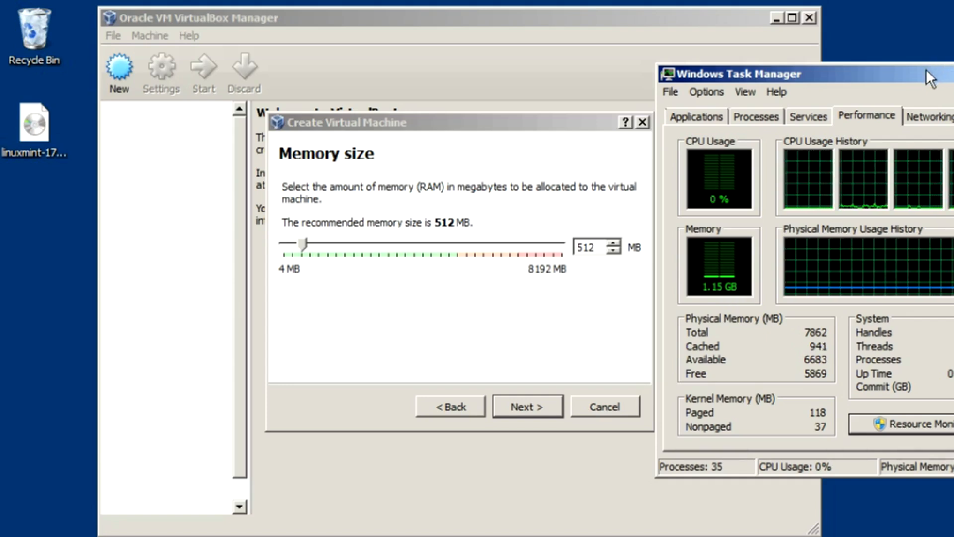
pyautogui.click(952, 73)
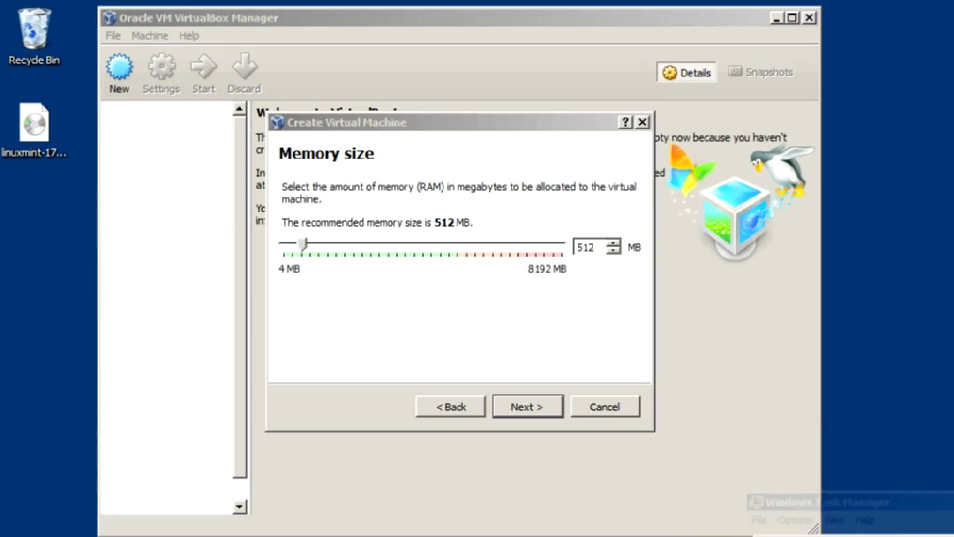
pyautogui.moveTo(300, 250); pyautogui.dragTo(357, 251)
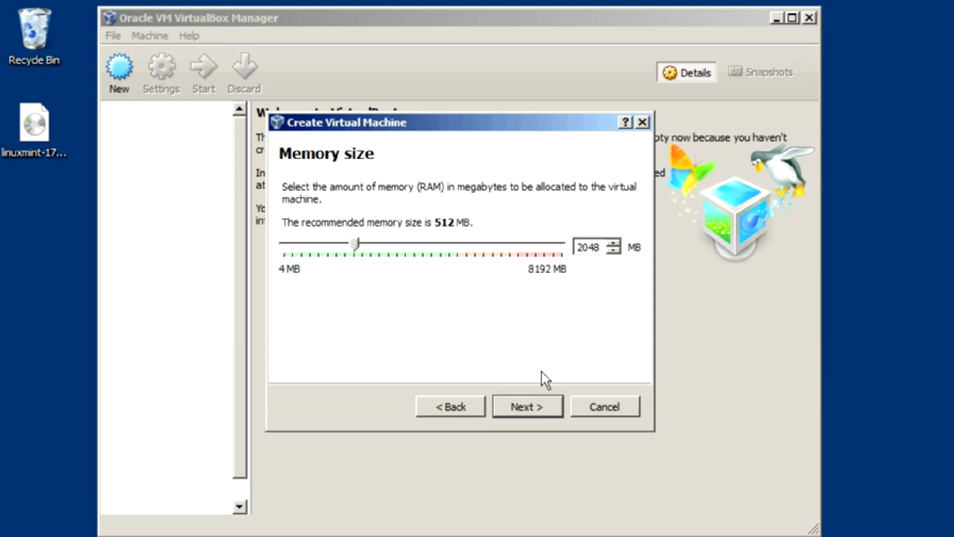
pyautogui.click(533, 407)
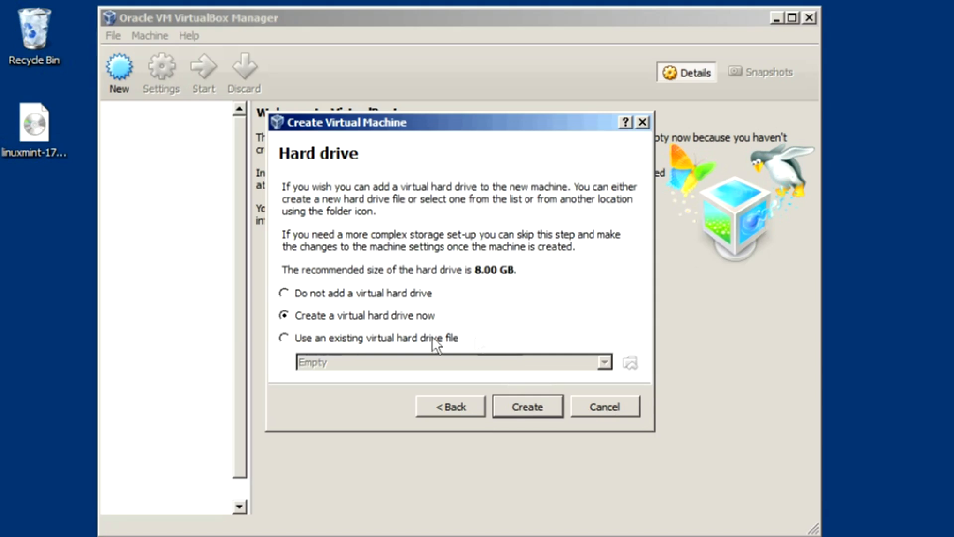
# Step: Create a dynamically allocated VDI virtual hard drive named "Linux Mint 17.1" with a size of about 30.29 GB
pyautogui.click(545, 406)
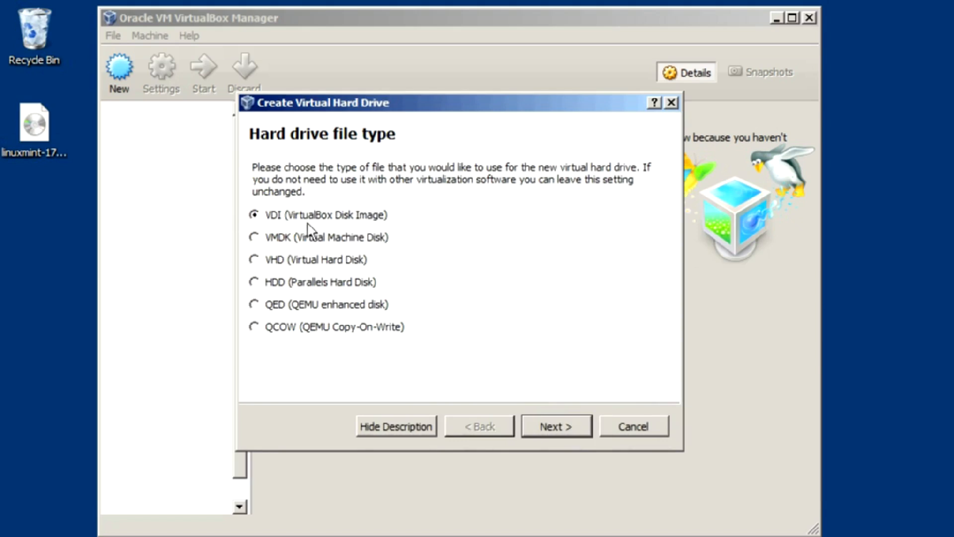
pyautogui.click(566, 426)
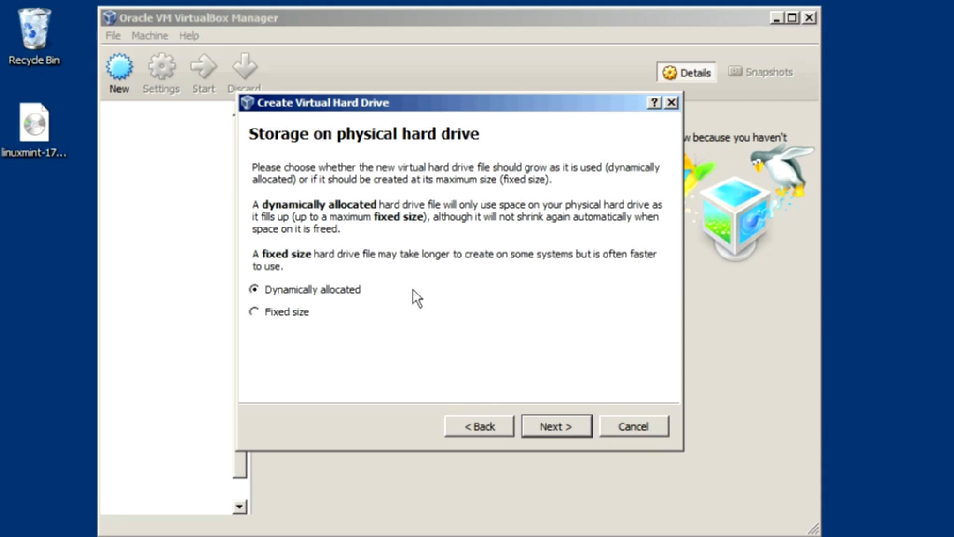
pyautogui.click(573, 425)
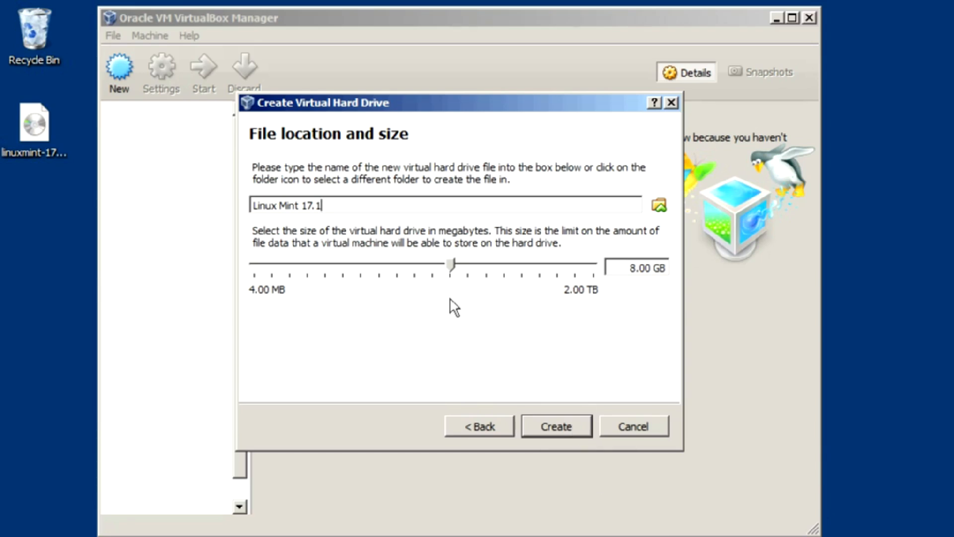
pyautogui.moveTo(449, 267)
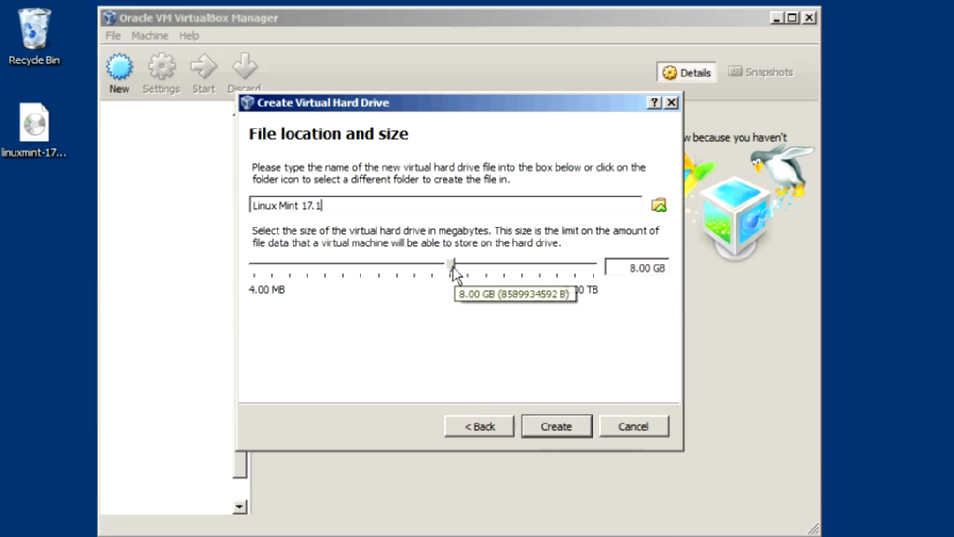
pyautogui.moveTo(448, 267); pyautogui.dragTo(482, 273)
pyautogui.moveTo(482, 272)
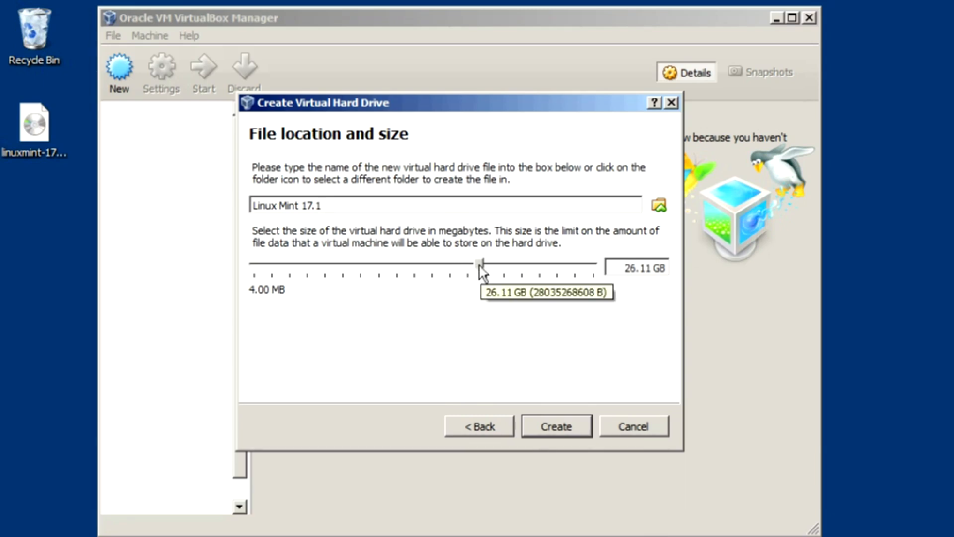
pyautogui.moveTo(482, 272); pyautogui.dragTo(486, 271)
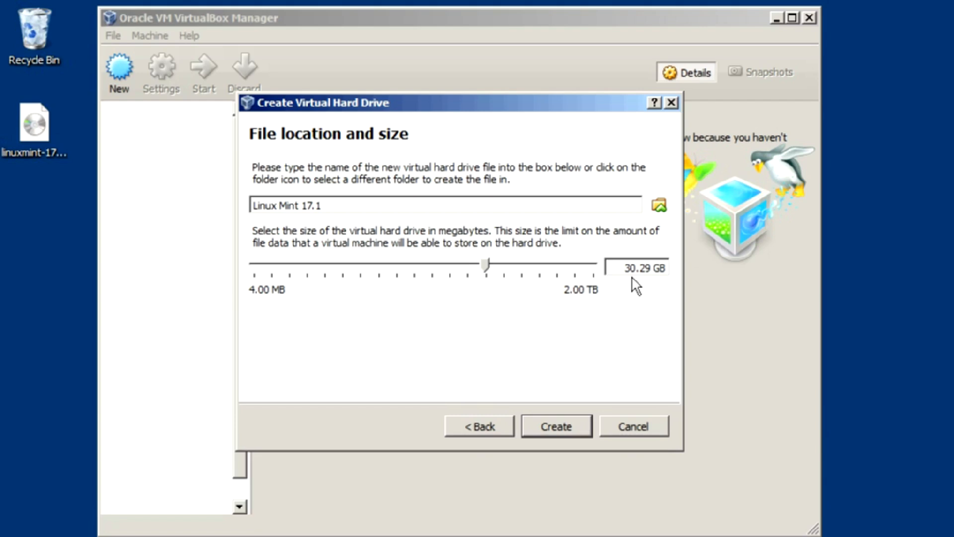
pyautogui.click(564, 420)
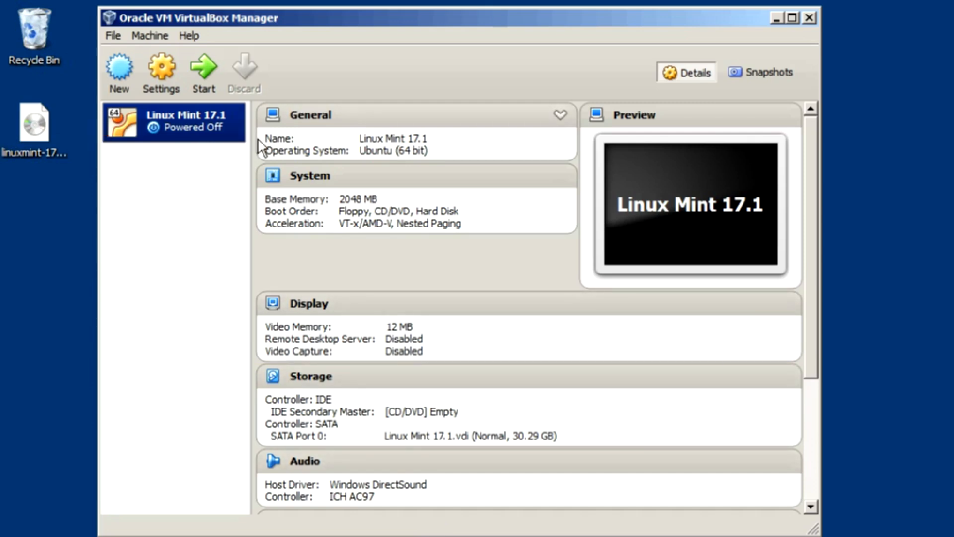
# Step: Open the Linux Mint 17.1 machine's settings and assign it 2 processors
pyautogui.click(303, 119)
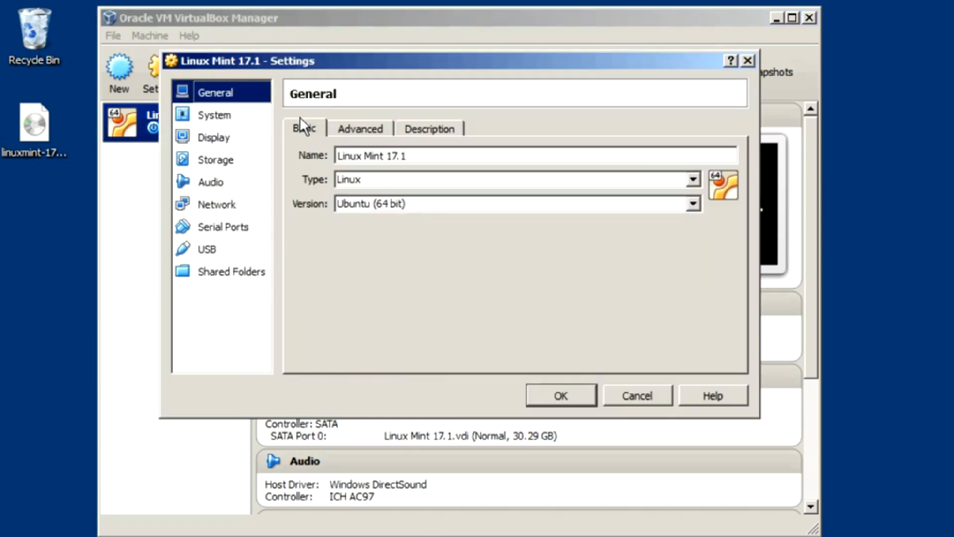
pyautogui.click(214, 116)
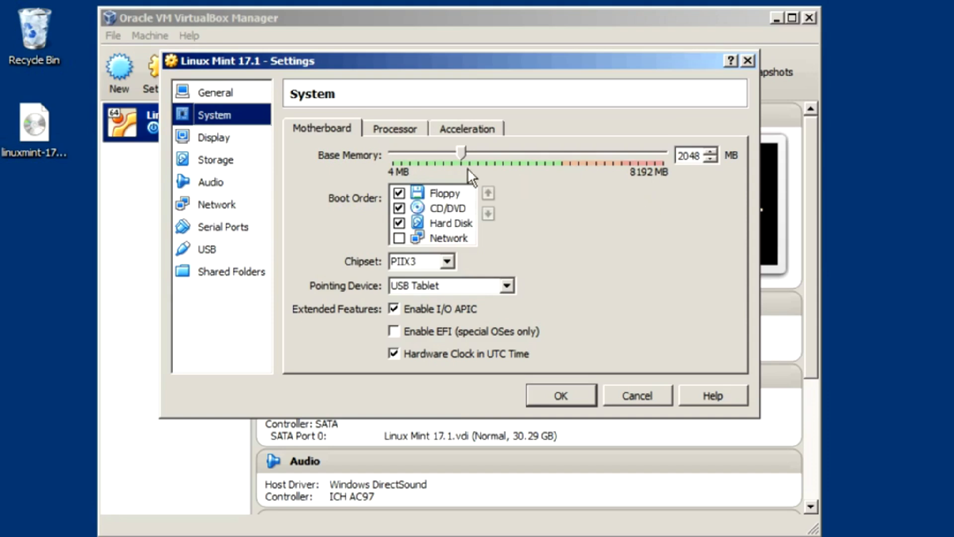
pyautogui.click(384, 129)
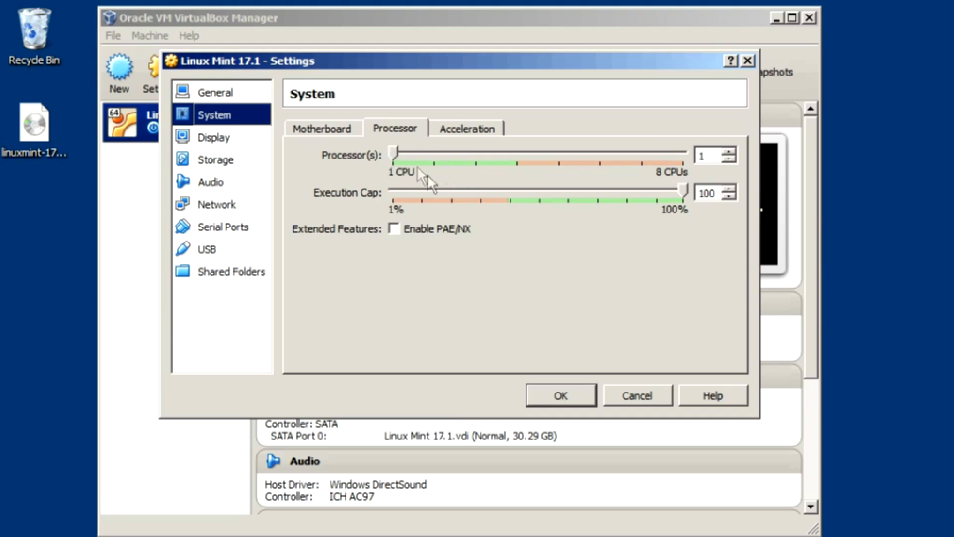
pyautogui.moveTo(437, 160)
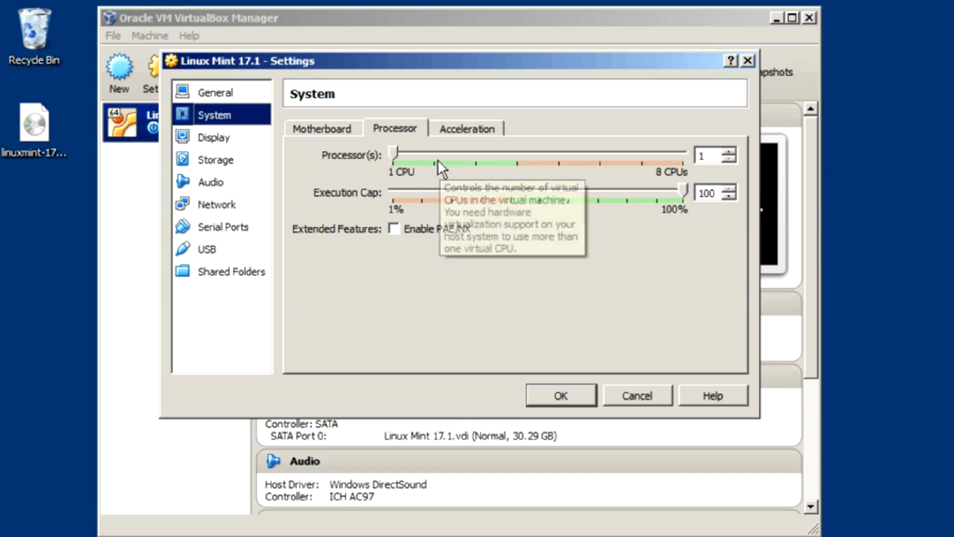
pyautogui.click(437, 154)
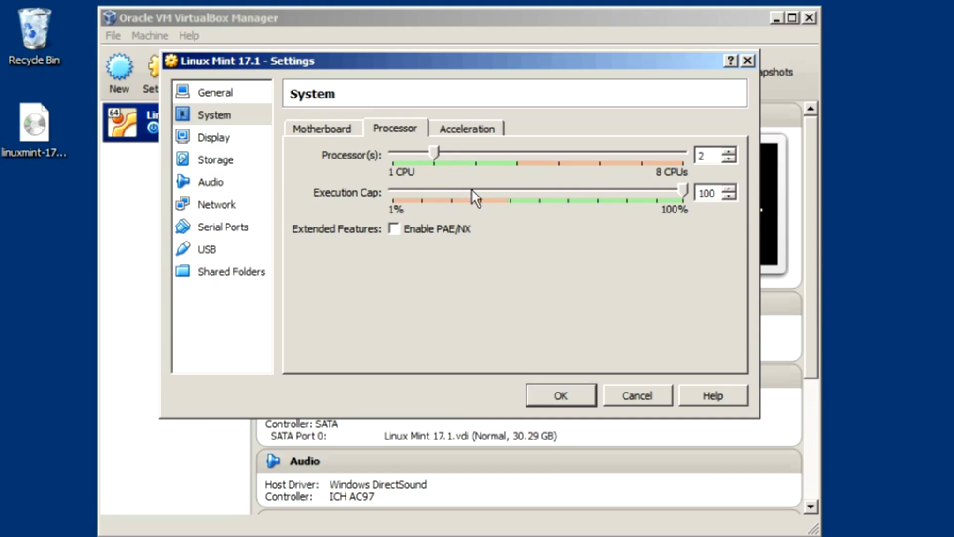
# Step: Set the machine's video memory to 128 MB and enable 3D acceleration
pyautogui.click(211, 138)
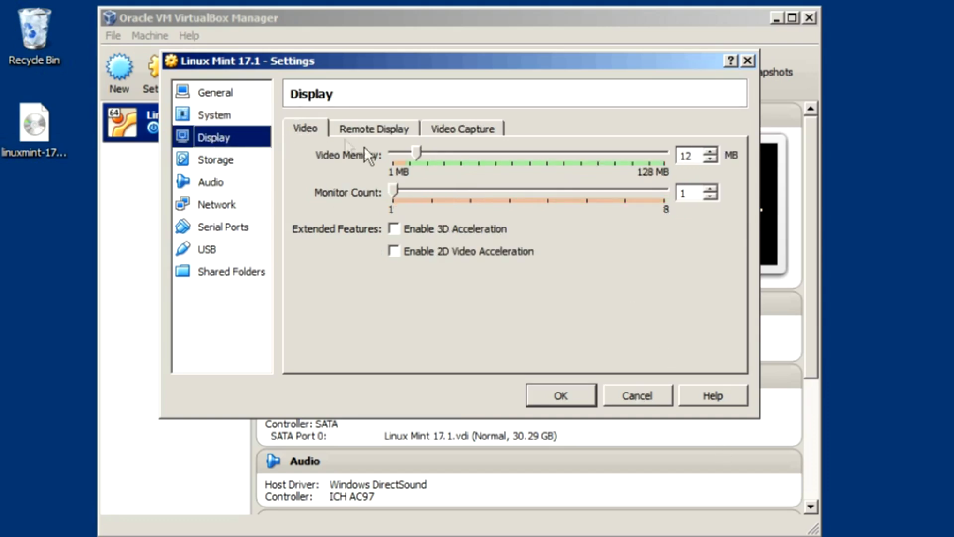
pyautogui.moveTo(417, 153); pyautogui.dragTo(677, 152)
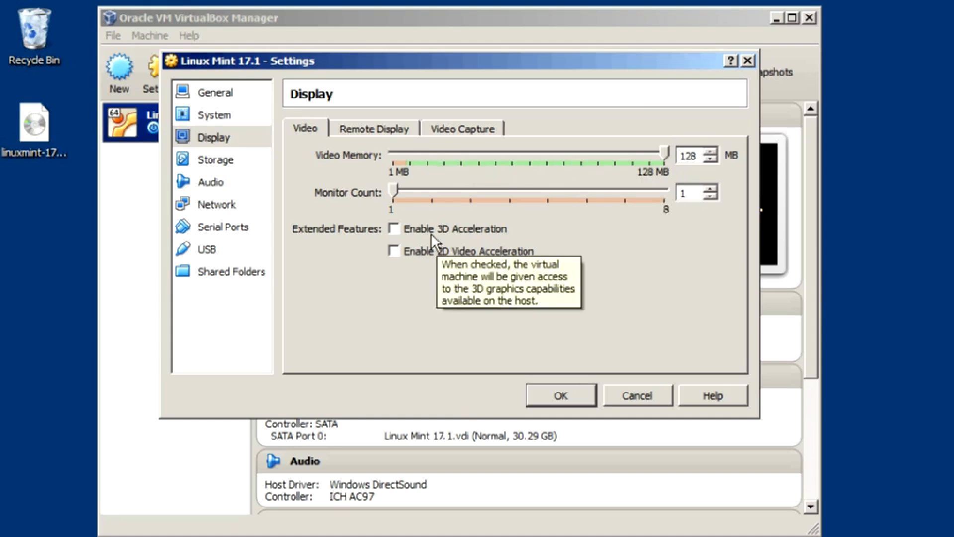
pyautogui.click(393, 229)
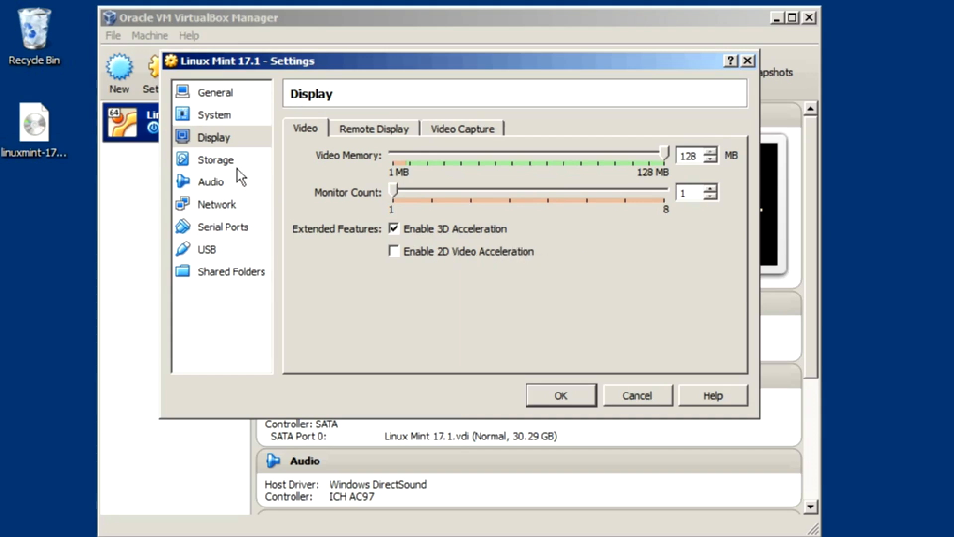
# Step: Attach network Adapter 1 as a Bridged Adapter using the Realtek RTL8139/810x Family Fast Ethernet NIC
pyautogui.click(215, 204)
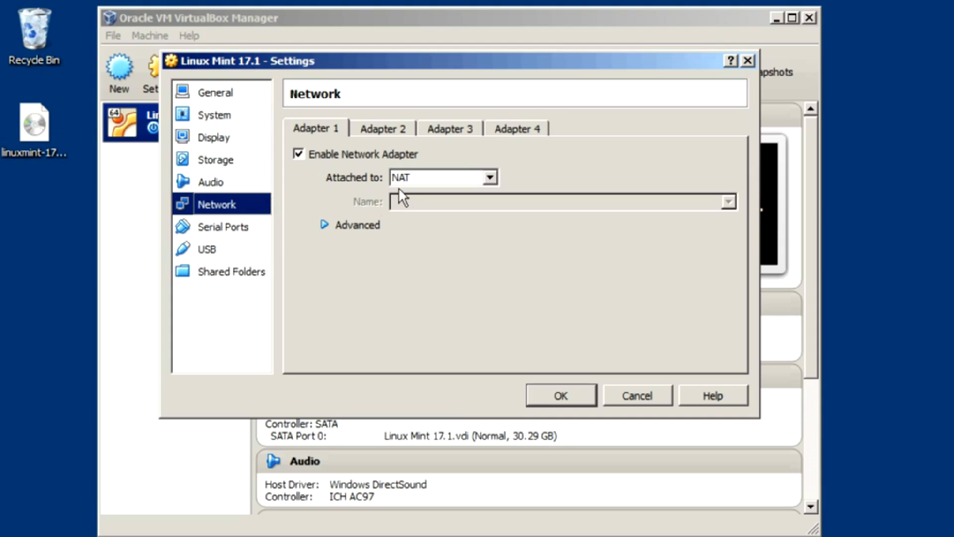
pyautogui.click(494, 179)
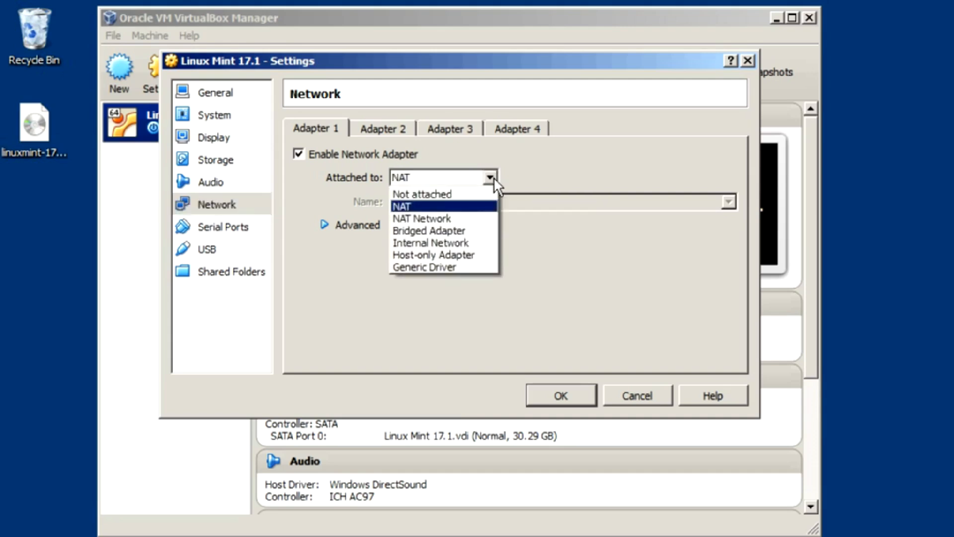
pyautogui.click(471, 231)
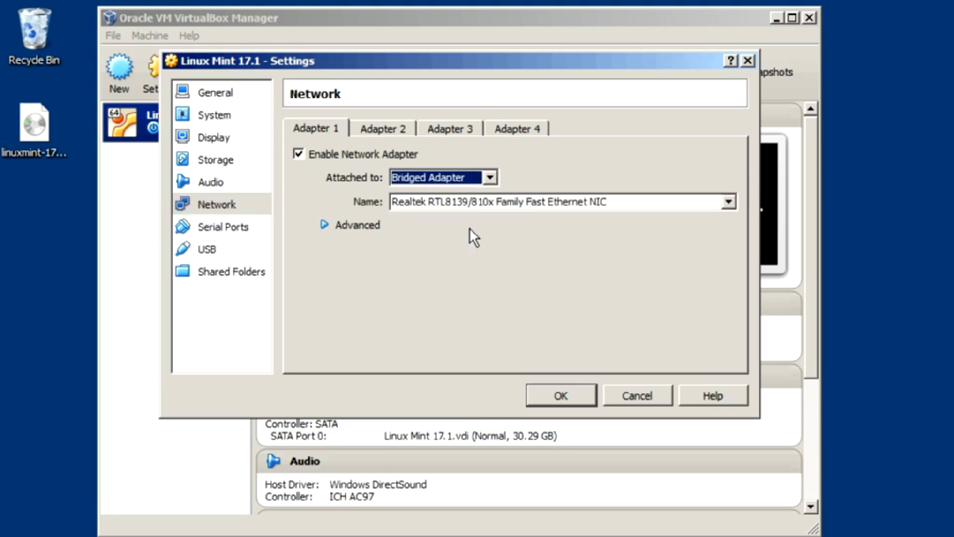
pyautogui.click(726, 203)
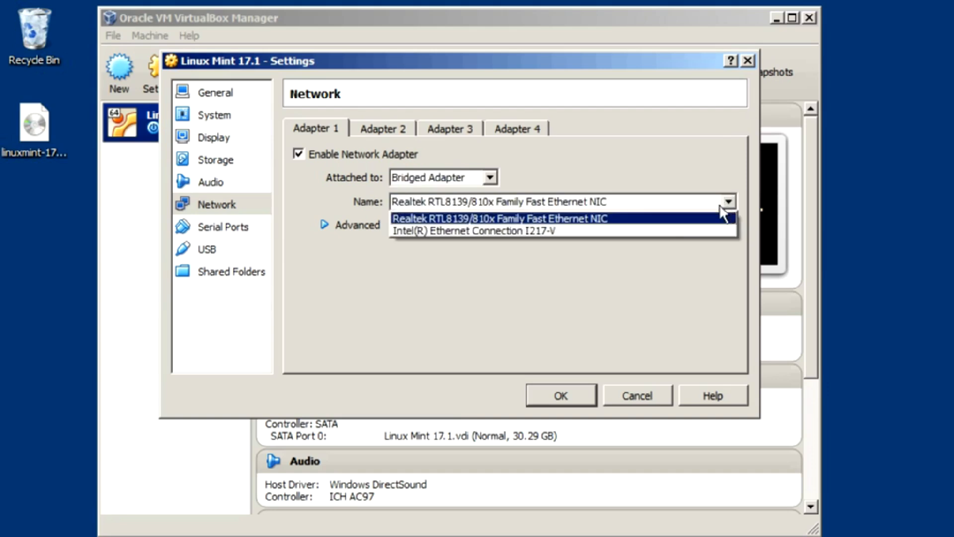
pyautogui.click(517, 220)
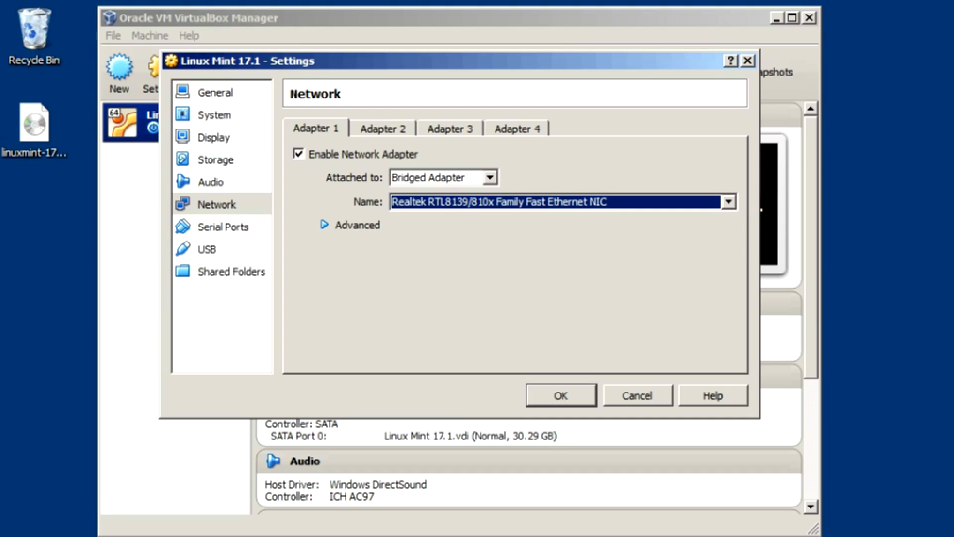
# Step: Review the USB controller and shared folder settings, and save the machine's settings
pyautogui.click(230, 250)
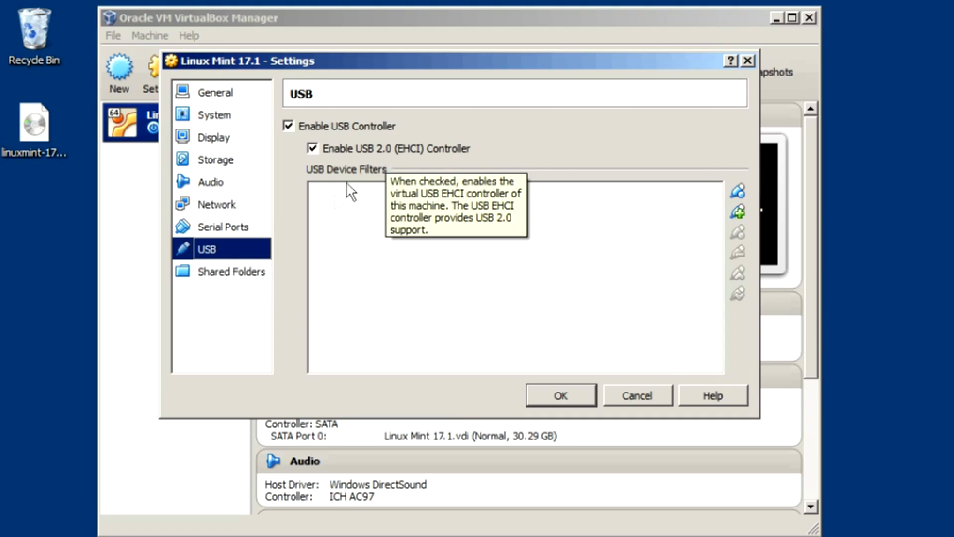
pyautogui.click(240, 274)
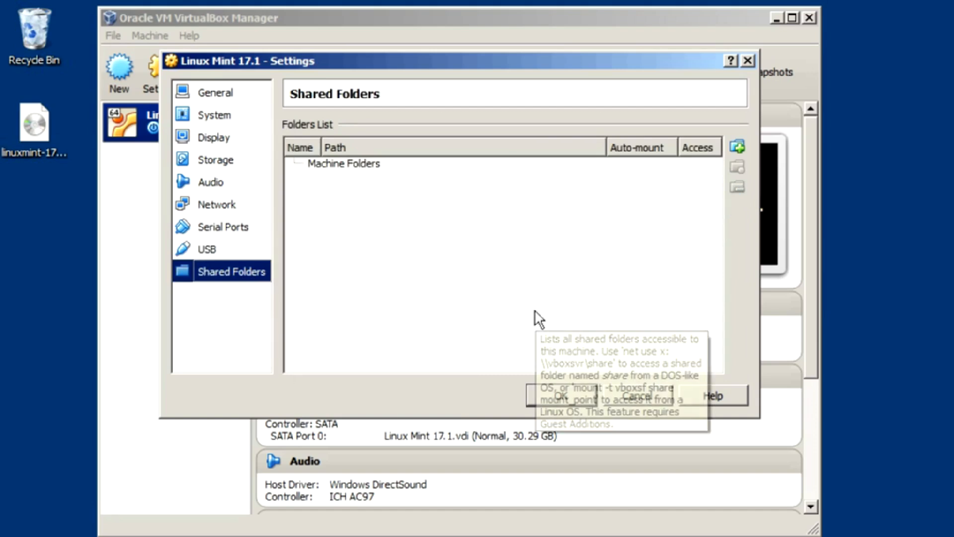
pyautogui.click(579, 395)
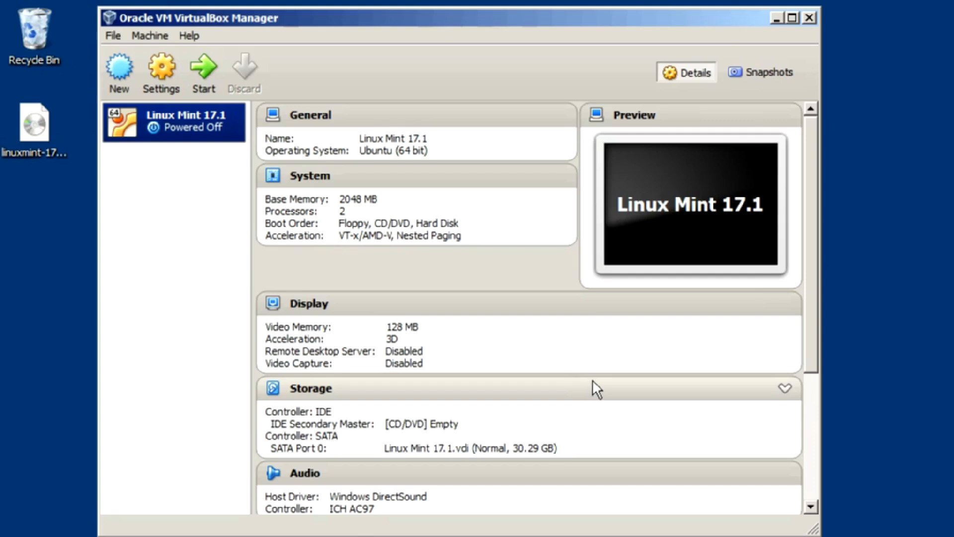
# Step: Start the Linux Mint 17.1 machine with the linuxmint-17.1-cinnamon-64bit disc image from the desktop as its start-up disk
pyautogui.click(205, 79)
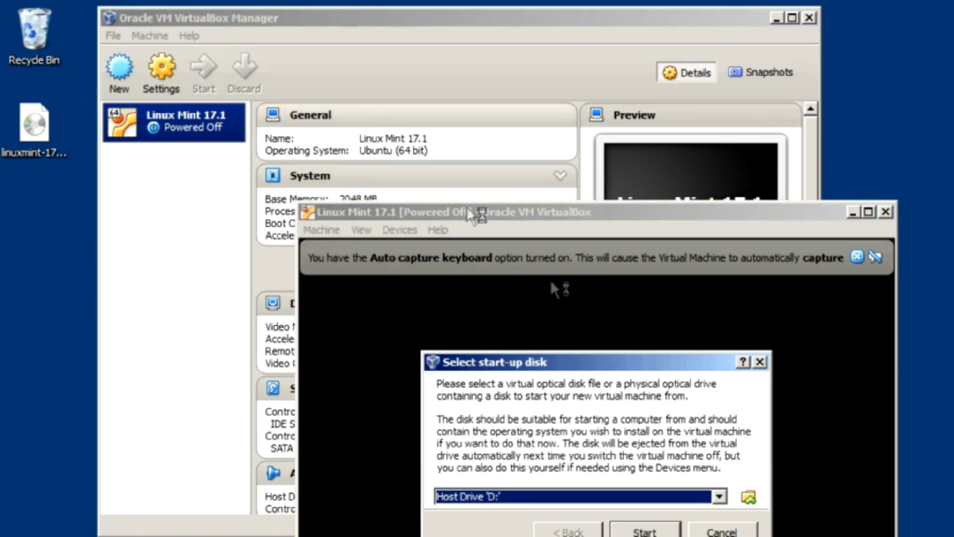
pyautogui.moveTo(541, 315); pyautogui.dragTo(392, 173)
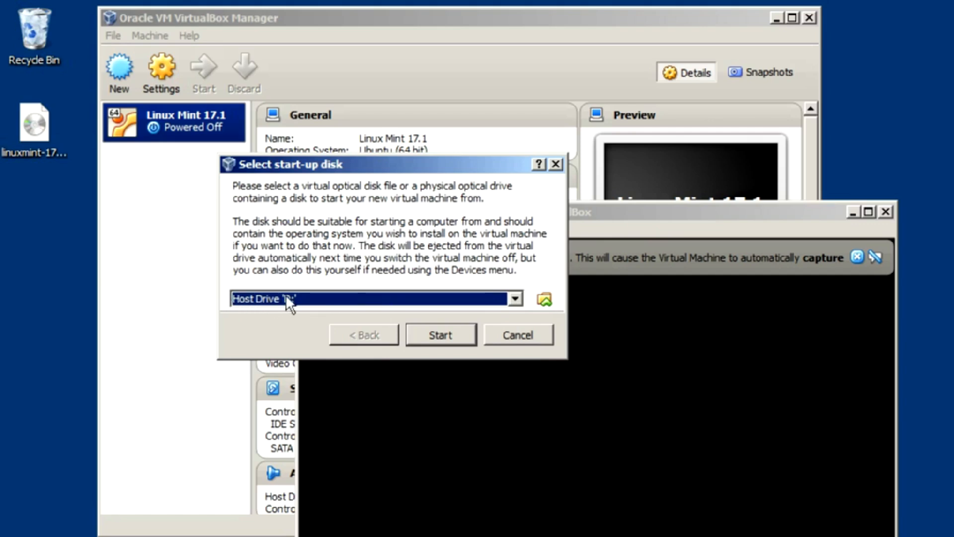
pyautogui.click(39, 140)
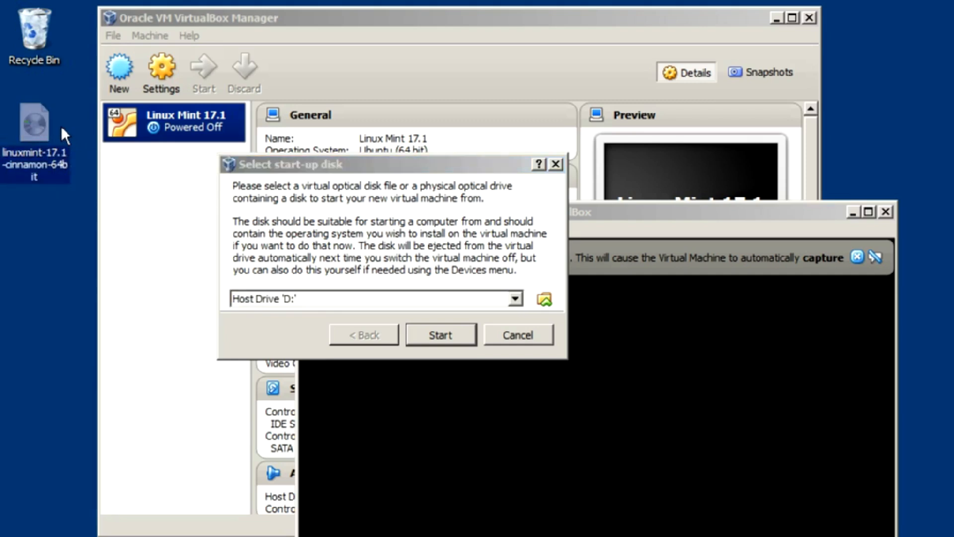
pyautogui.click(404, 203)
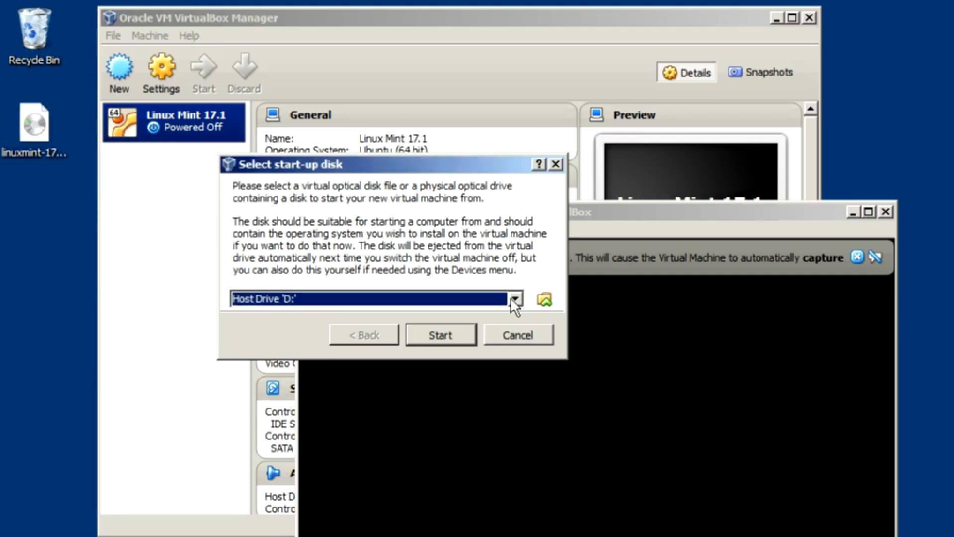
pyautogui.click(550, 300)
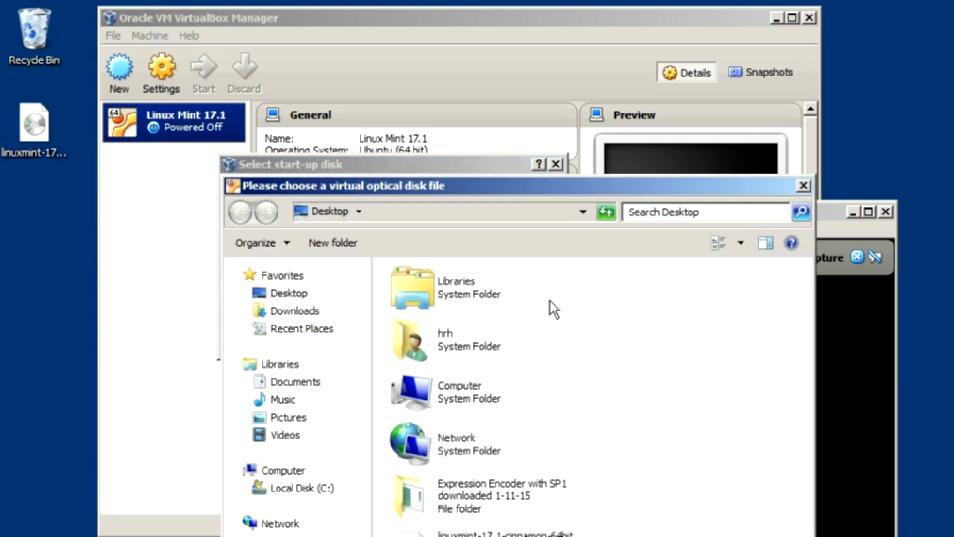
pyautogui.moveTo(482, 189); pyautogui.dragTo(362, 17)
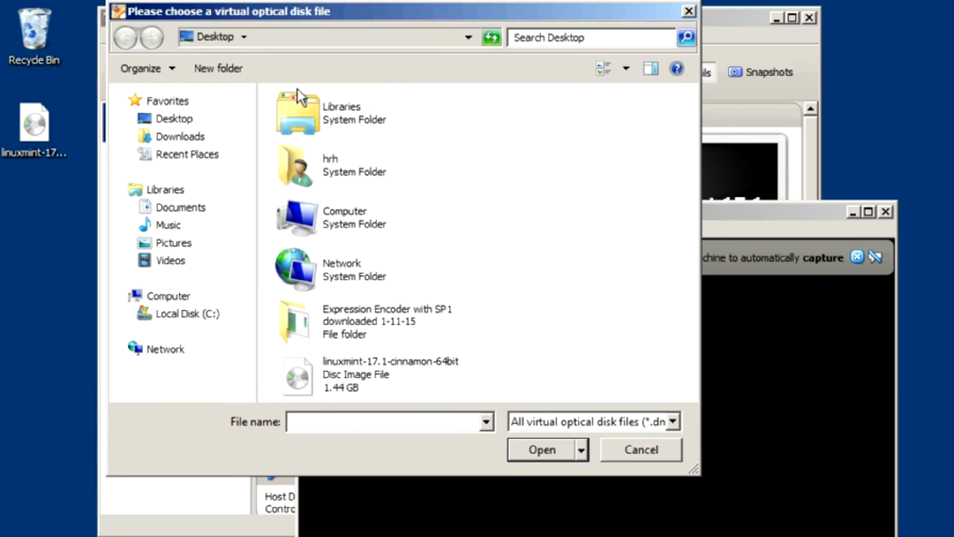
pyautogui.click(383, 378)
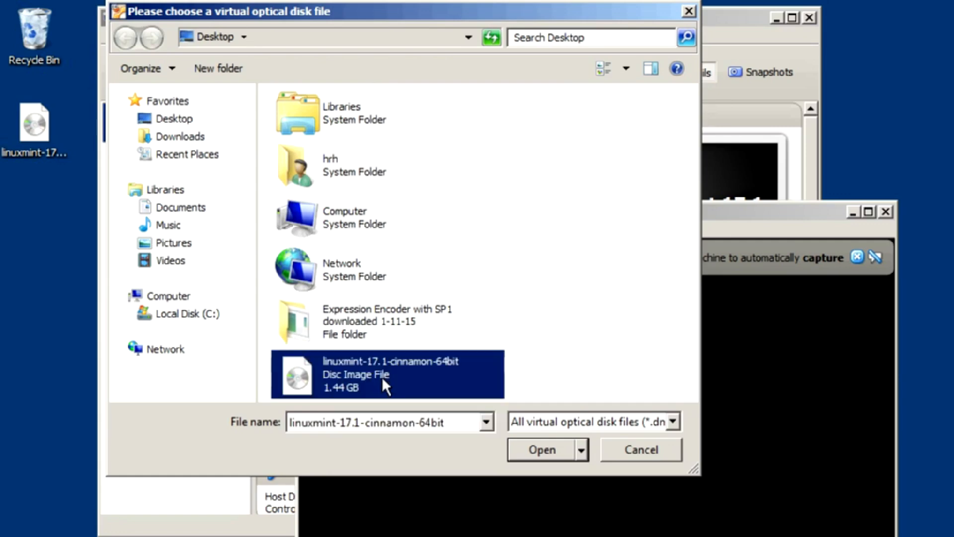
pyautogui.click(542, 453)
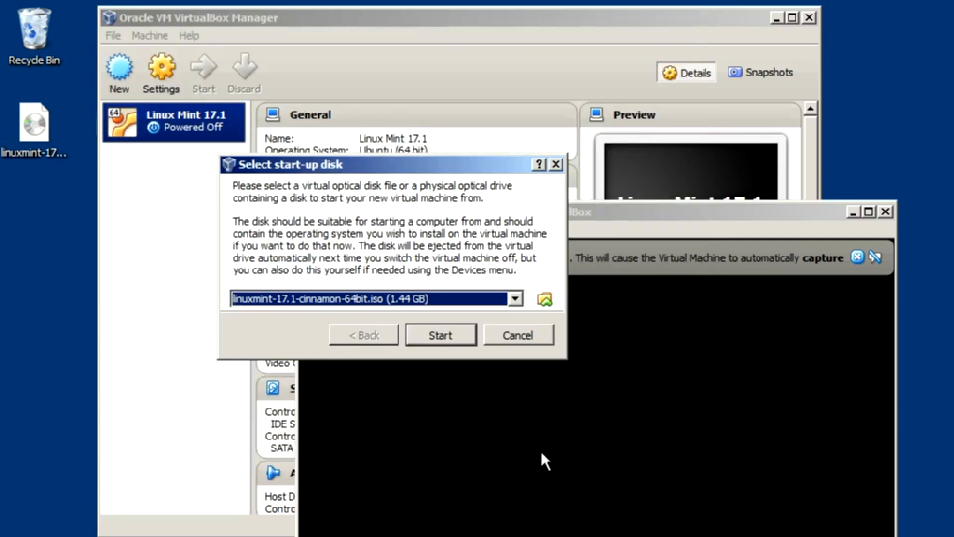
pyautogui.click(430, 333)
# Step: Reposition the running machine's window, close the Linux Mint Welcome Screen, and dismiss the mouse pointer integration notice
pyautogui.moveTo(502, 214); pyautogui.dragTo(389, 44)
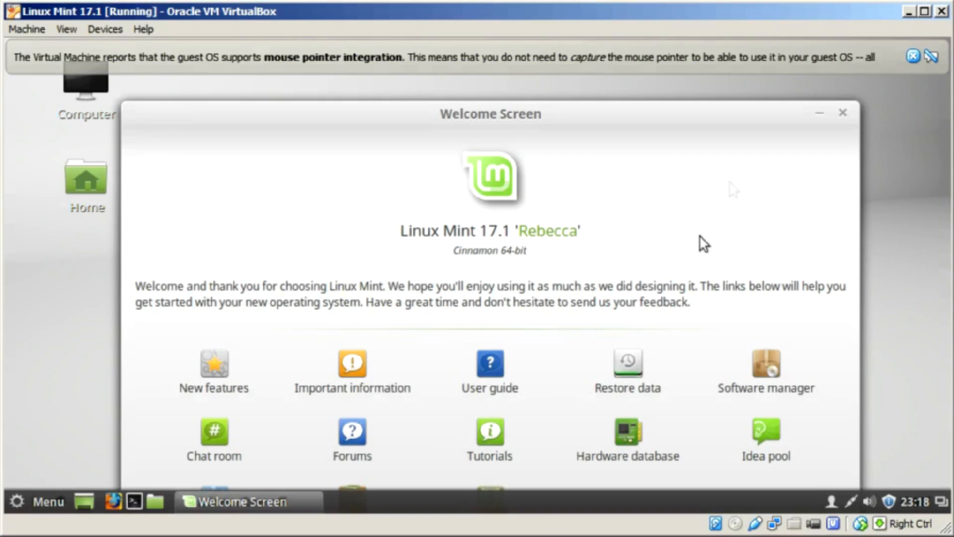
pyautogui.click(843, 114)
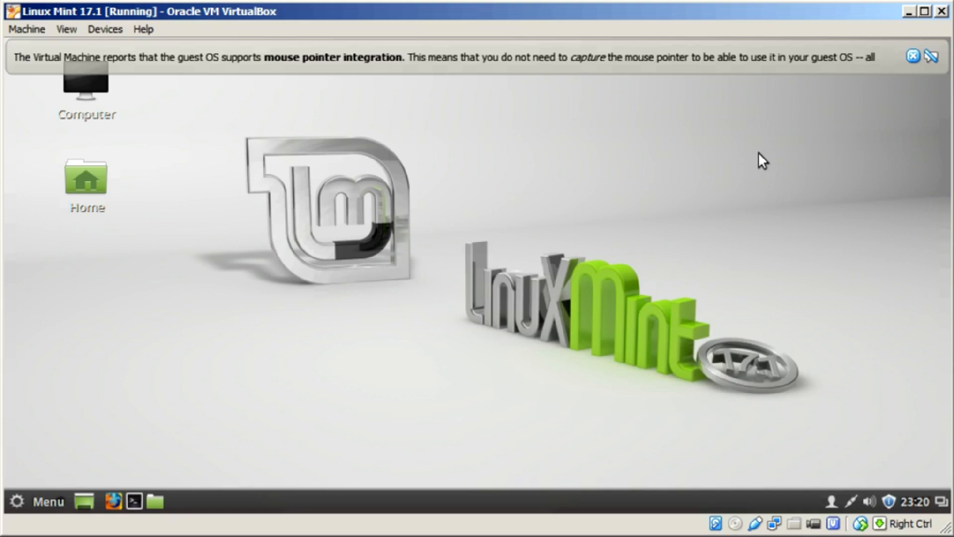
pyautogui.click(913, 56)
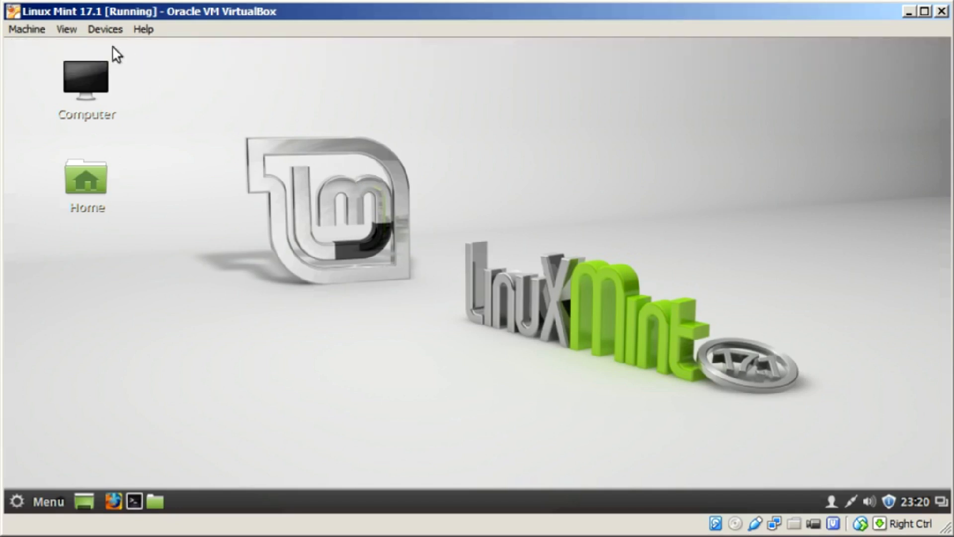
# Step: Insert the Guest Additions CD image into the Linux Mint machine and run its installer, authenticating with the account password
pyautogui.click(96, 34)
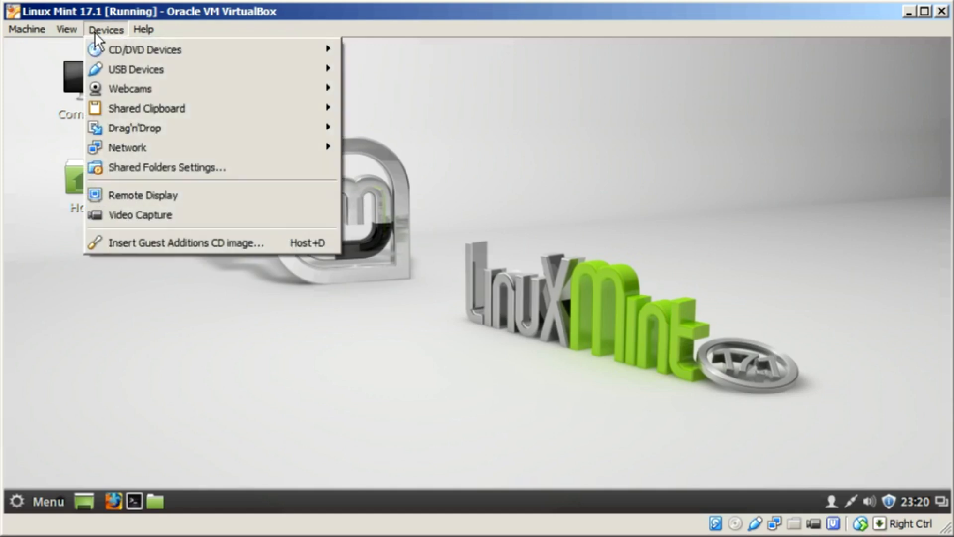
pyautogui.click(230, 251)
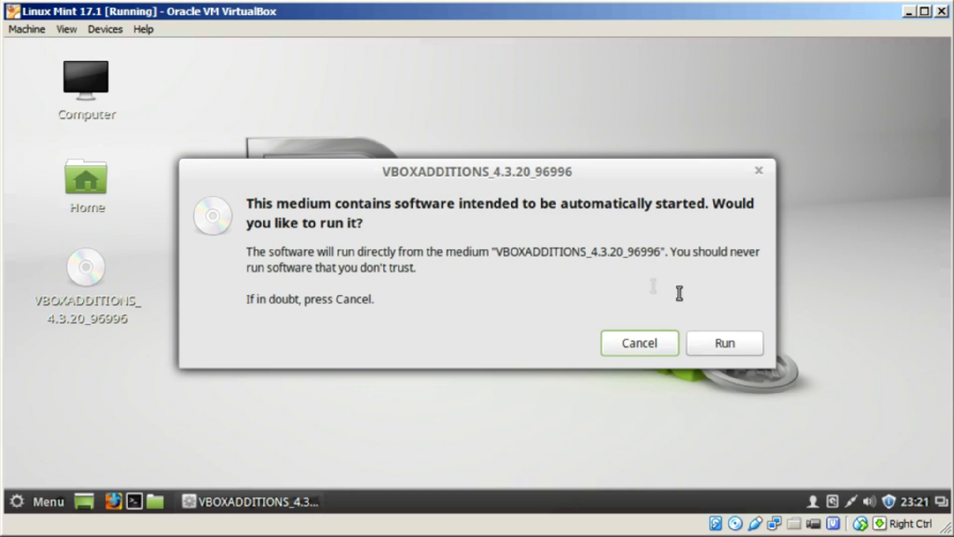
pyautogui.click(729, 343)
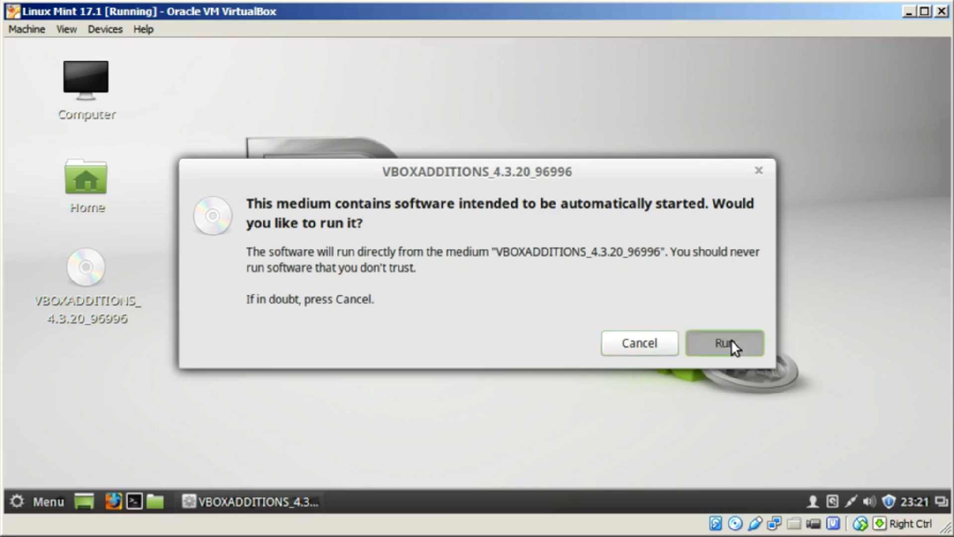
pyautogui.write('*****')
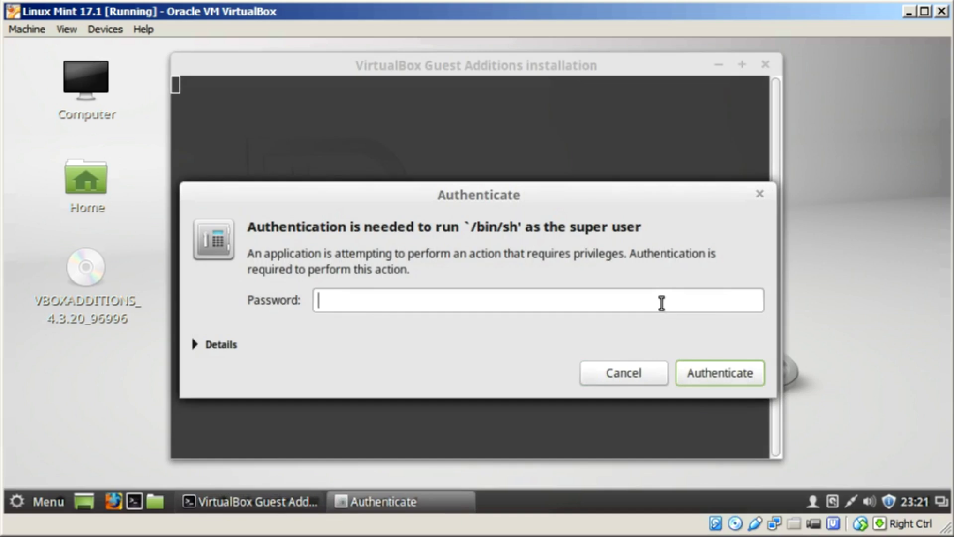
pyautogui.press('Return')
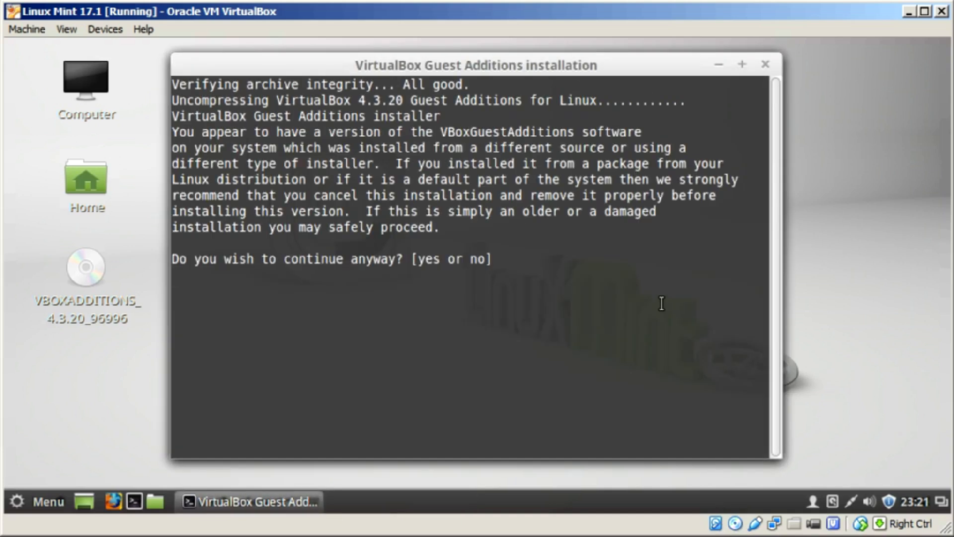
# Step: Continue the Guest Additions installation over the existing version and close the installer window once it finishes
pyautogui.write('y')
pyautogui.press('Return')
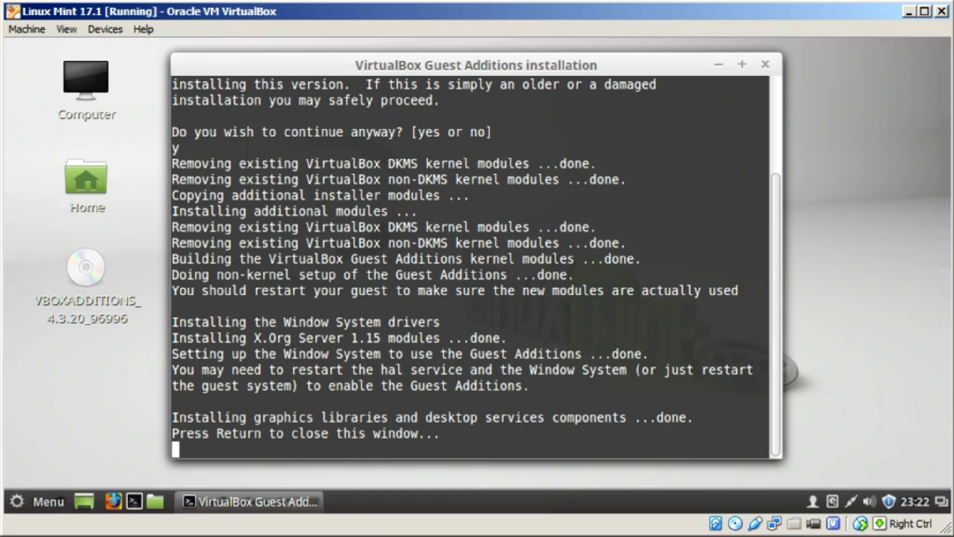
pyautogui.press('Return')
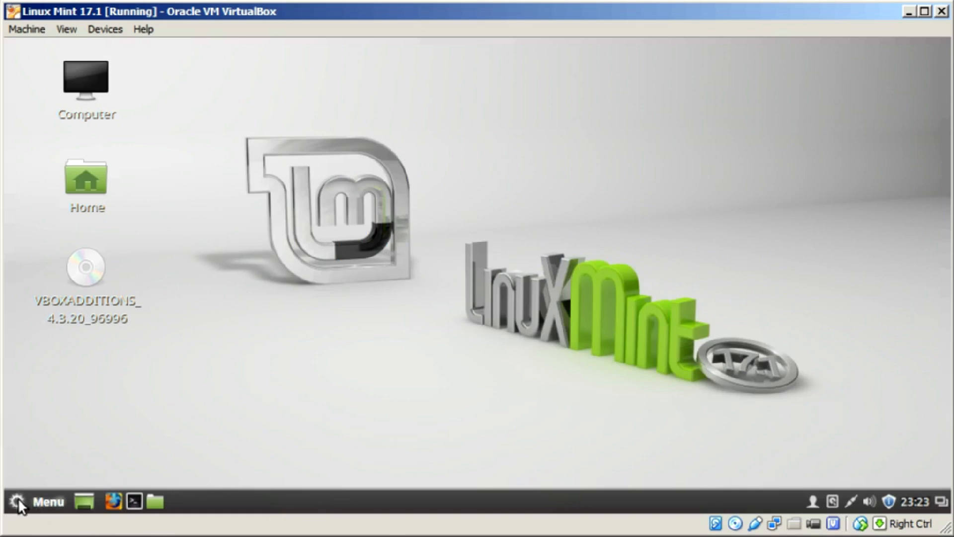
# Step: Restart the Linux Mint guest system and close the Welcome Screen after it boots
pyautogui.click(37, 496)
pyautogui.click(63, 401)
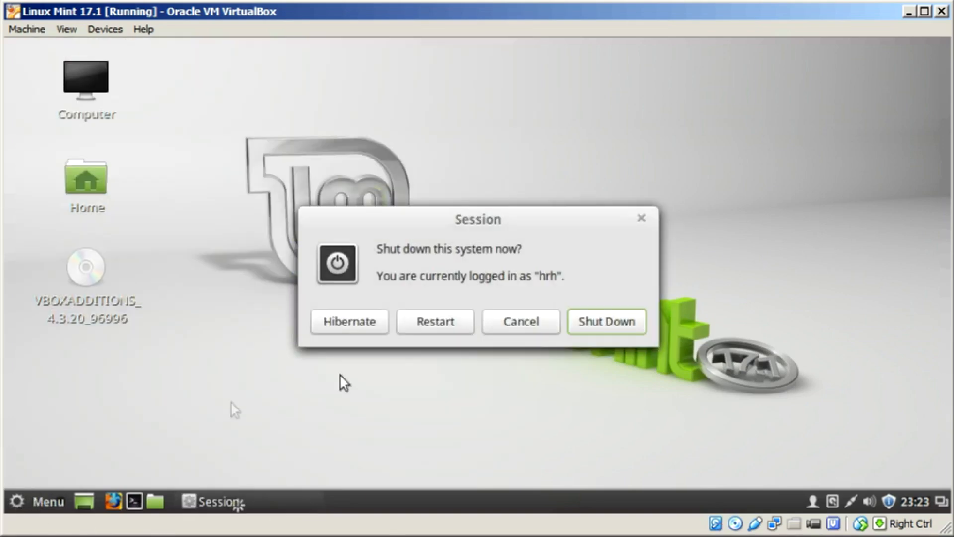
pyautogui.click(477, 324)
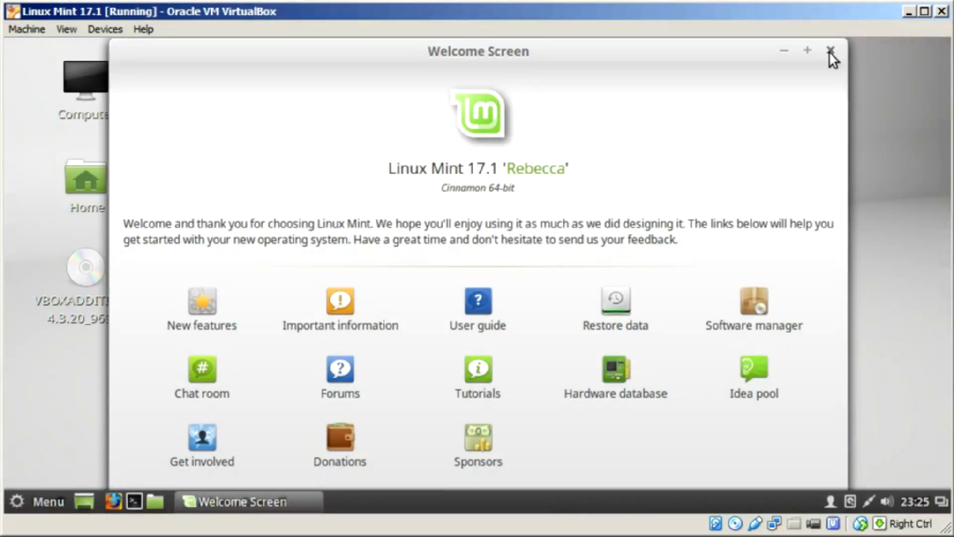
pyautogui.click(830, 52)
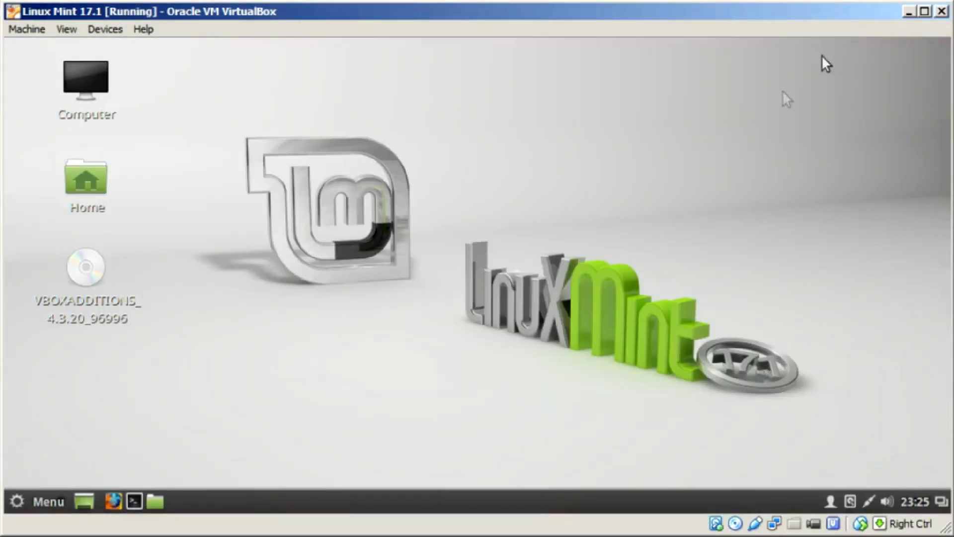
# Step: Eject the VBOXADDITIONS_4.3.20_96996 disc from the Linux Mint desktop and shut down the guest system
pyautogui.rightClick(96, 306)
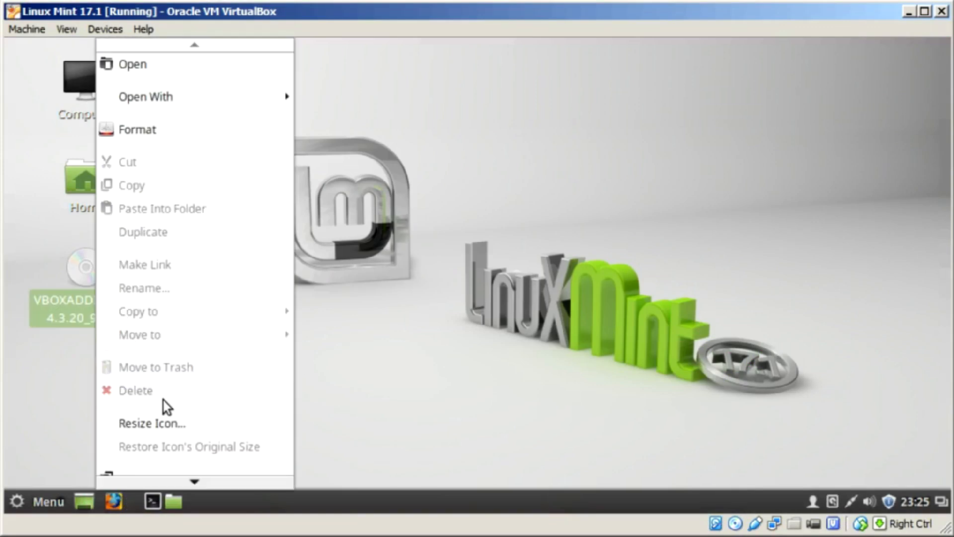
pyautogui.moveTo(199, 483)
pyautogui.click(244, 430)
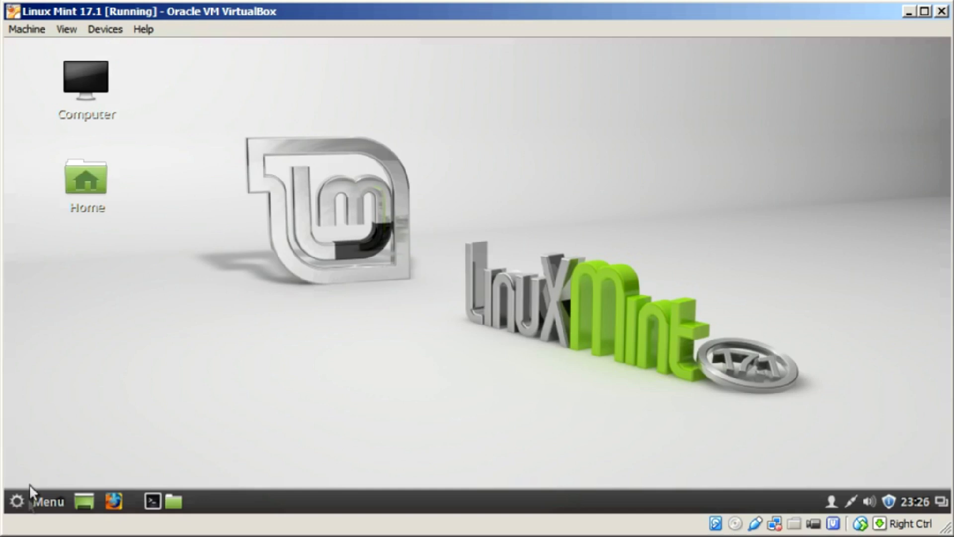
pyautogui.click(45, 502)
pyautogui.click(59, 386)
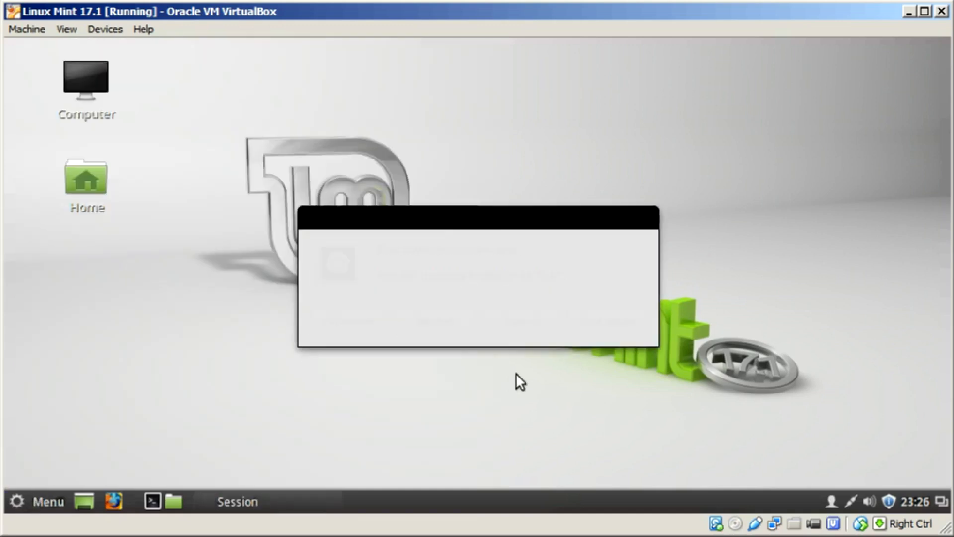
pyautogui.click(616, 326)
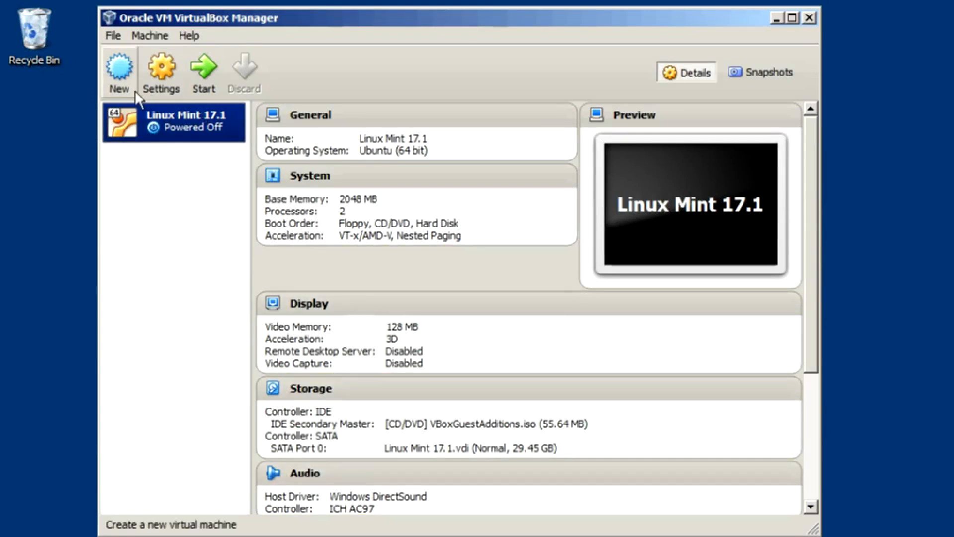
# Step: Start a new virtual machine named Windows 8.1 with version Windows 8.1 (64 bit) and 2048 MB of memory
pyautogui.click(122, 76)
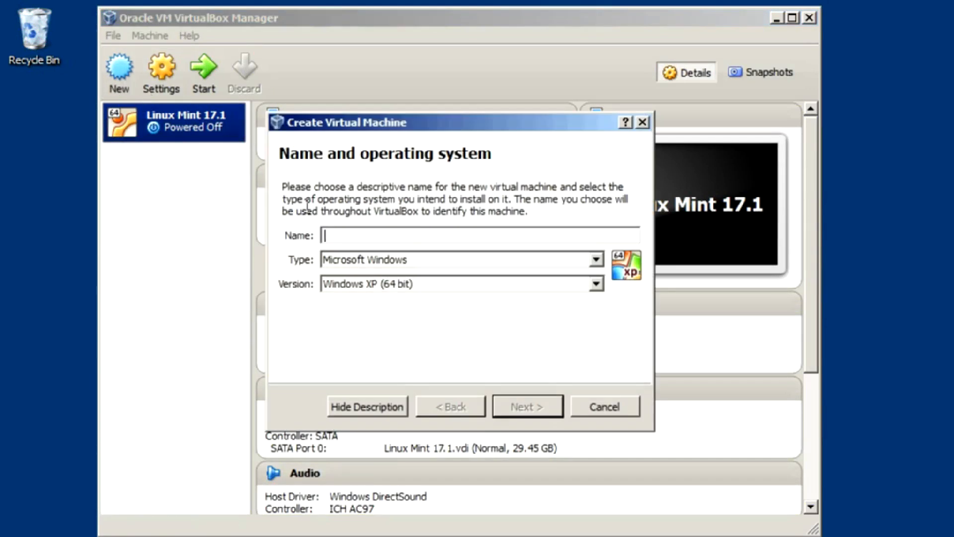
pyautogui.write('Windows 8.1')
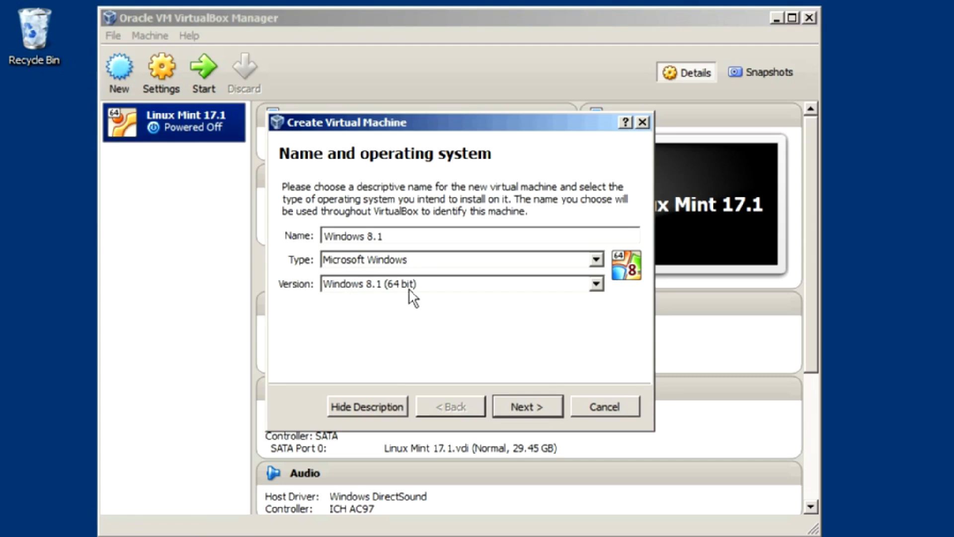
pyautogui.click(597, 284)
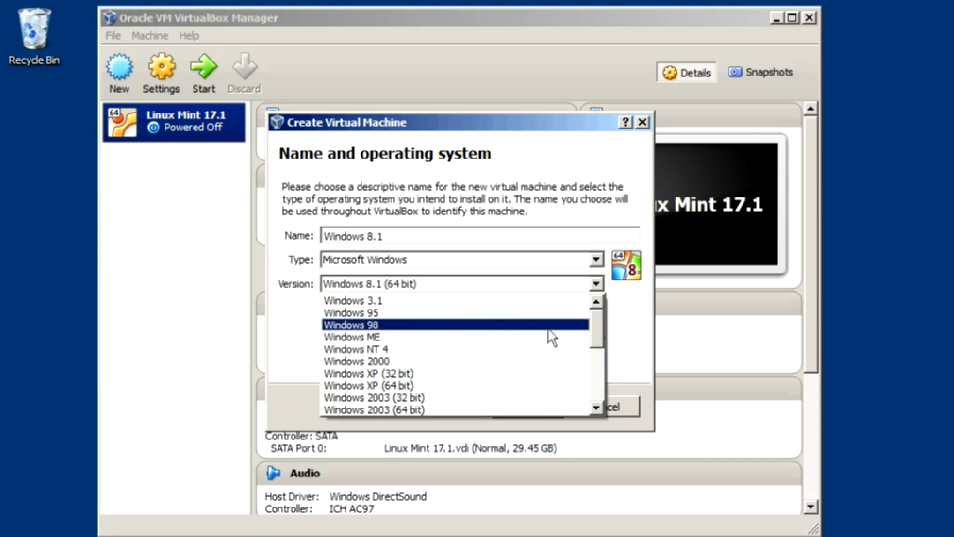
pyautogui.moveTo(600, 328); pyautogui.dragTo(600, 383)
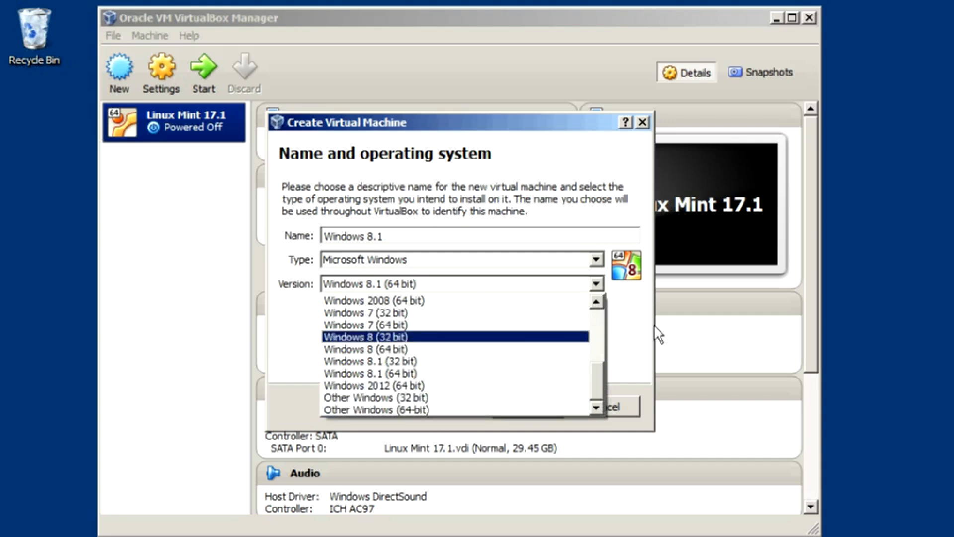
pyautogui.click(620, 338)
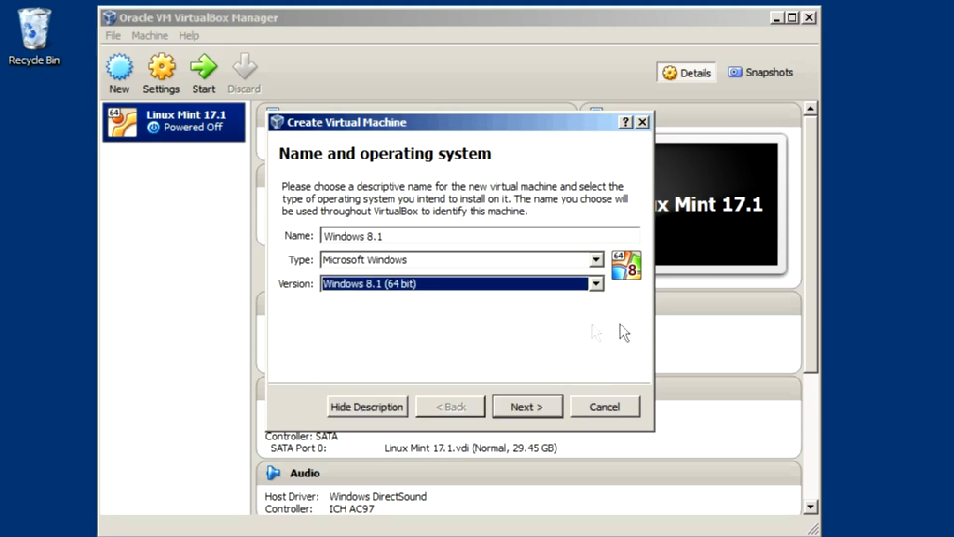
pyautogui.click(541, 405)
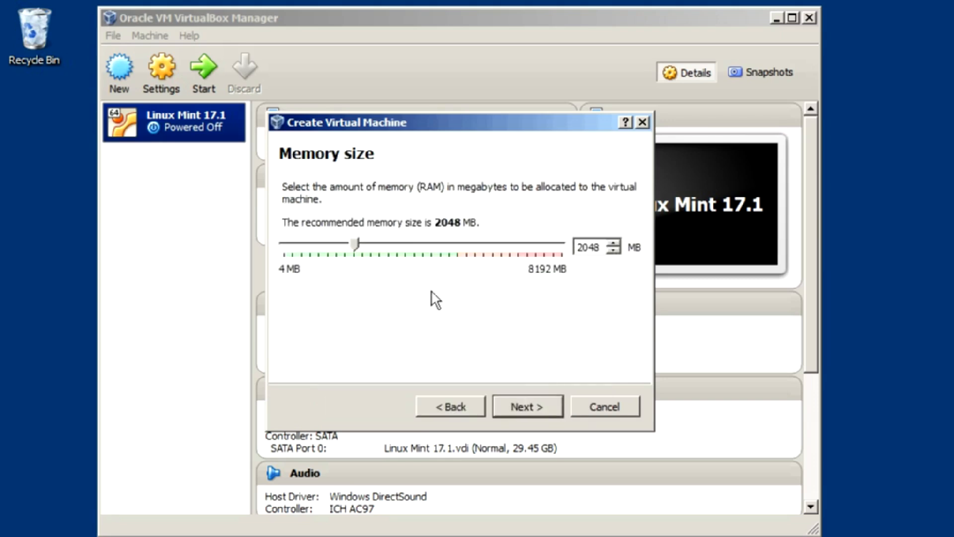
pyautogui.click(526, 401)
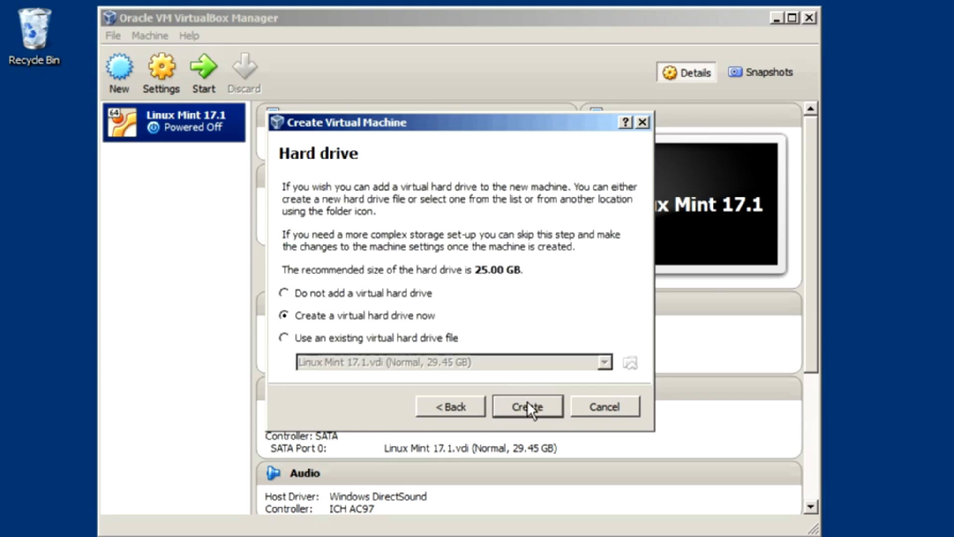
# Step: Create a dynamically allocated 29.45 GB virtual hard drive named Windows 8.1 for the new machine
pyautogui.click(528, 403)
pyautogui.click(537, 425)
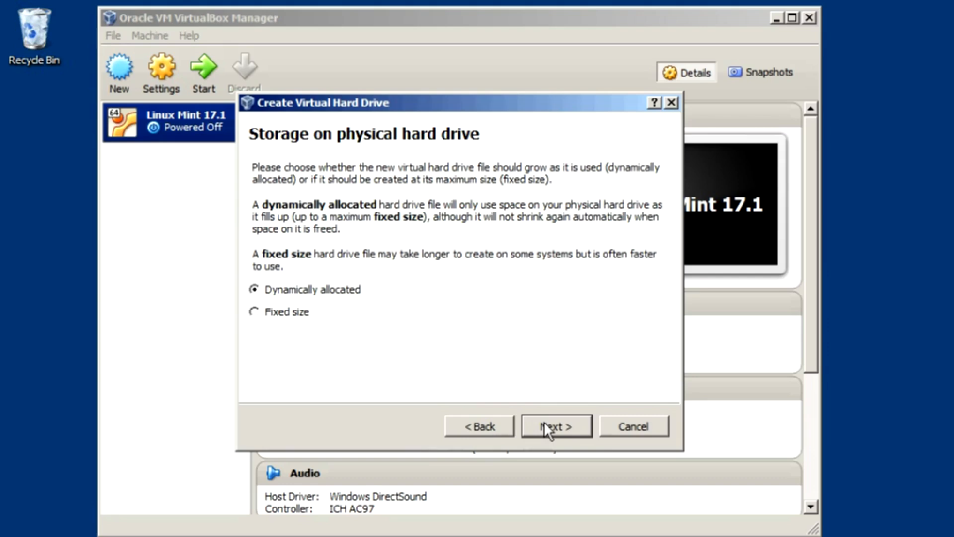
pyautogui.click(548, 429)
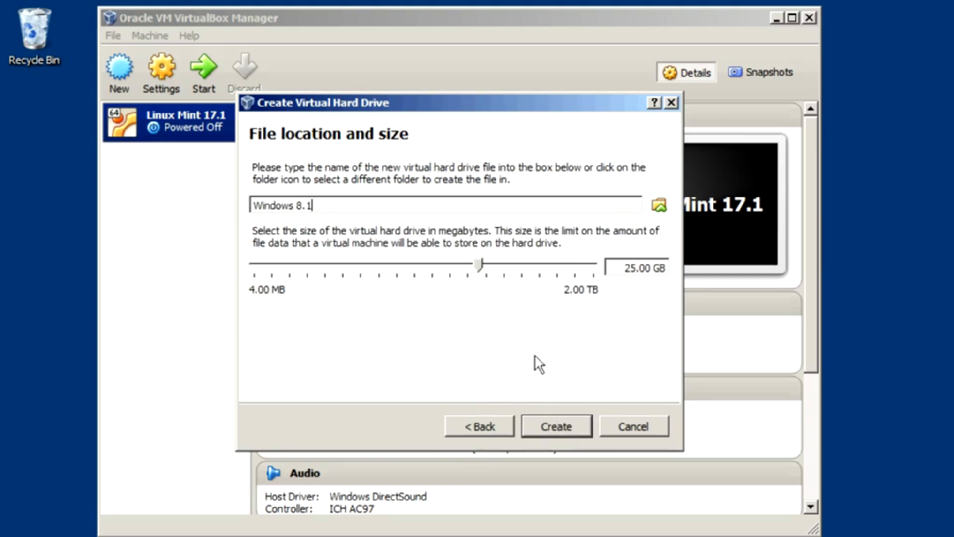
pyautogui.moveTo(484, 268); pyautogui.dragTo(486, 269)
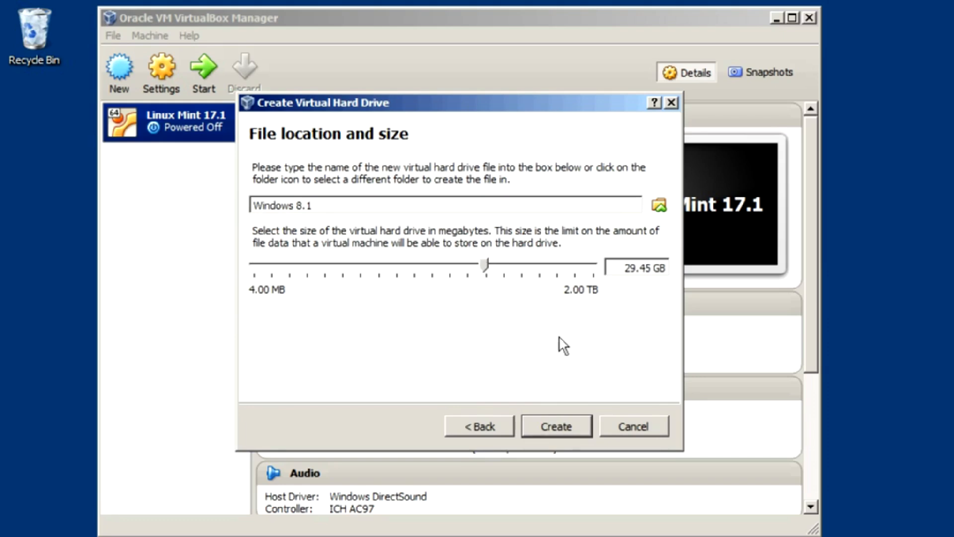
pyautogui.click(564, 426)
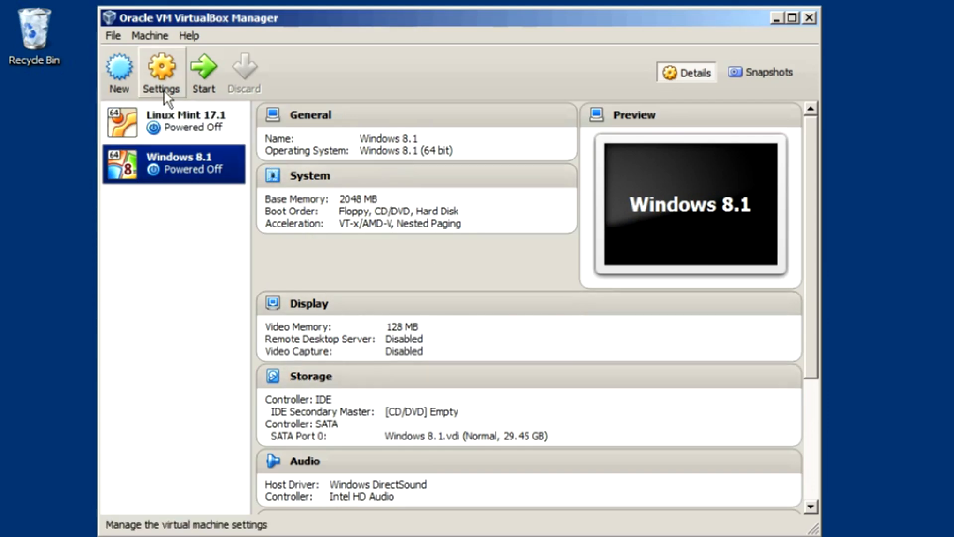
# Step: In the Windows 8.1 machine's settings, allocate 2 processors and enable 2D video acceleration
pyautogui.click(165, 77)
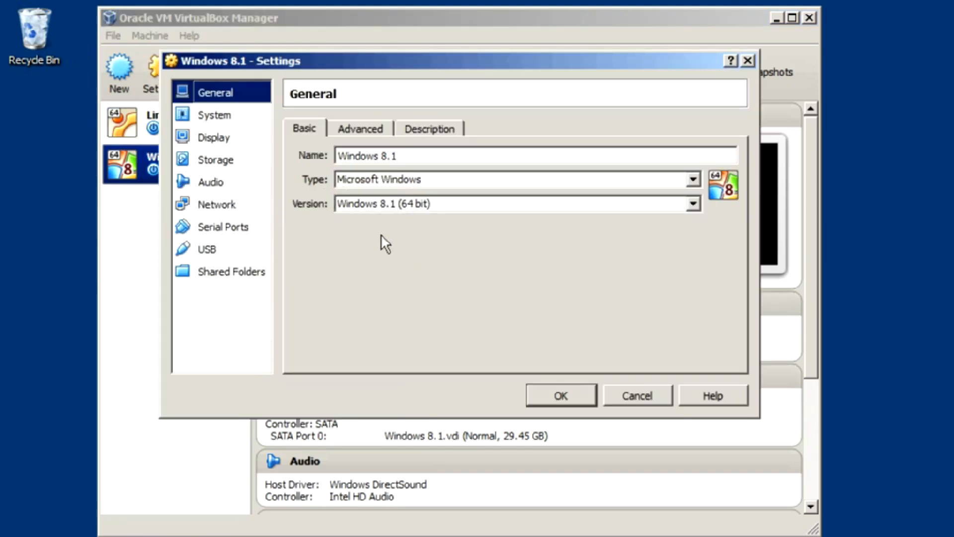
pyautogui.click(208, 121)
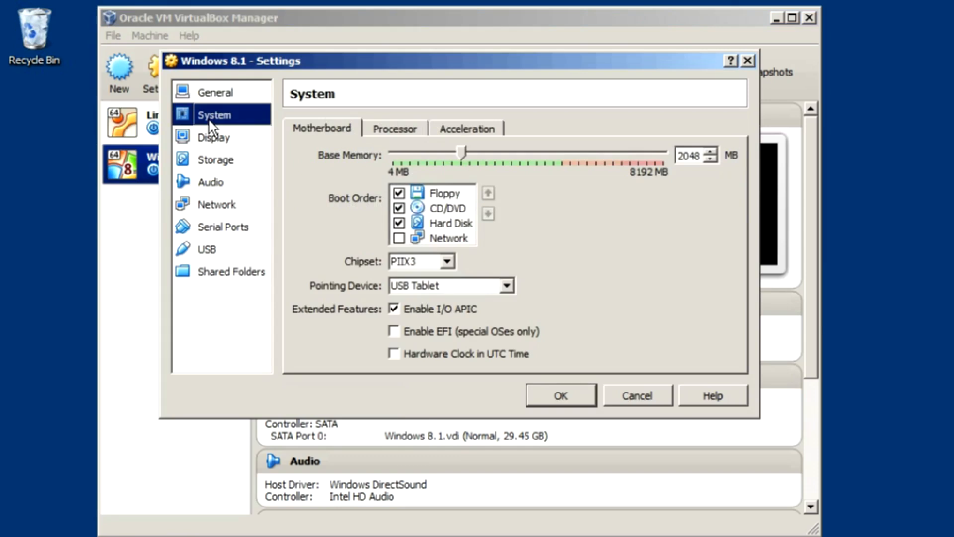
pyautogui.click(390, 123)
pyautogui.moveTo(400, 148); pyautogui.dragTo(421, 148)
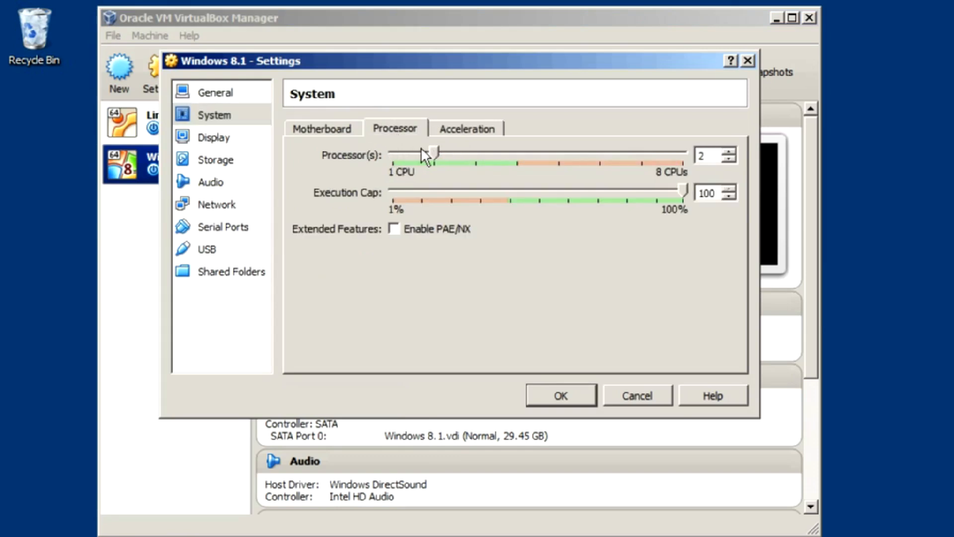
pyautogui.click(214, 138)
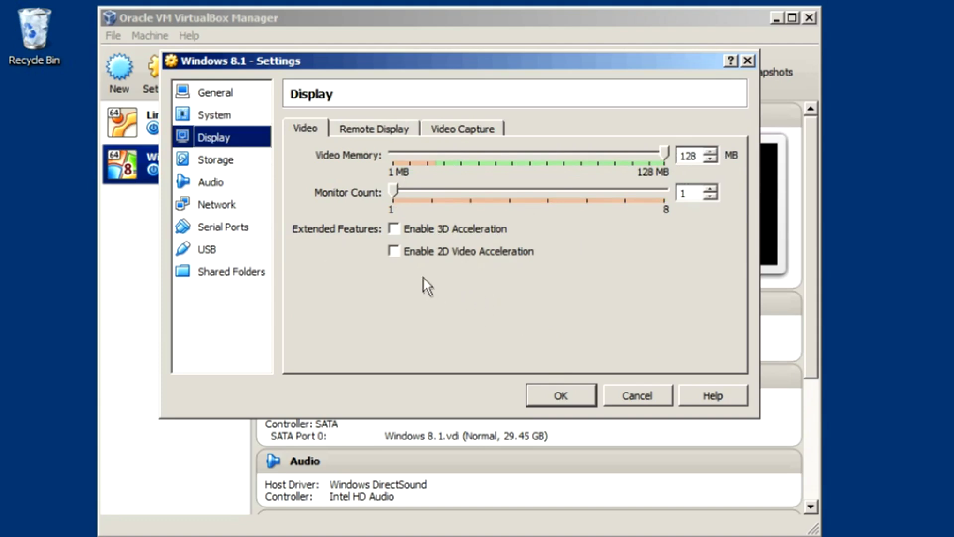
pyautogui.click(397, 252)
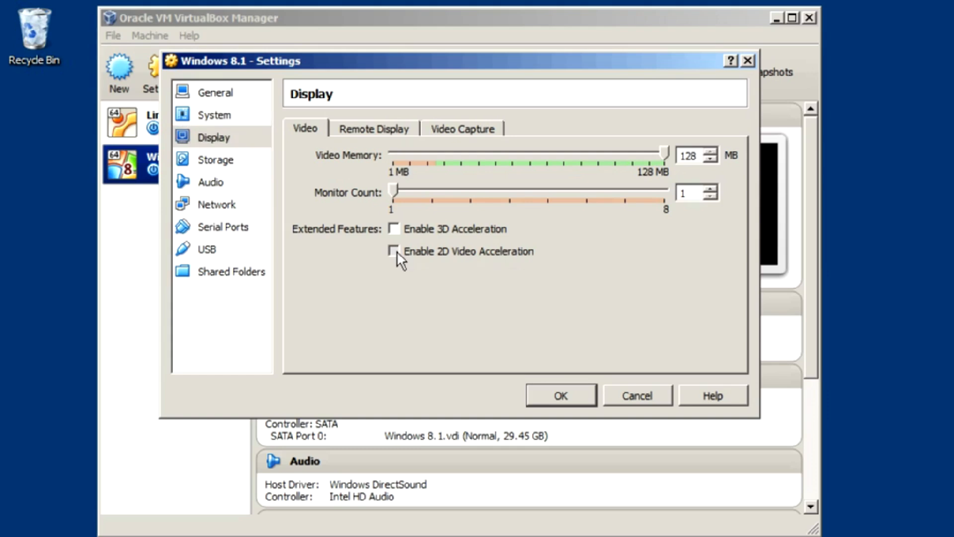
# Step: Attach network Adapter 1 of the Windows 8.1 machine as a Bridged Adapter and save the settings
pyautogui.click(215, 209)
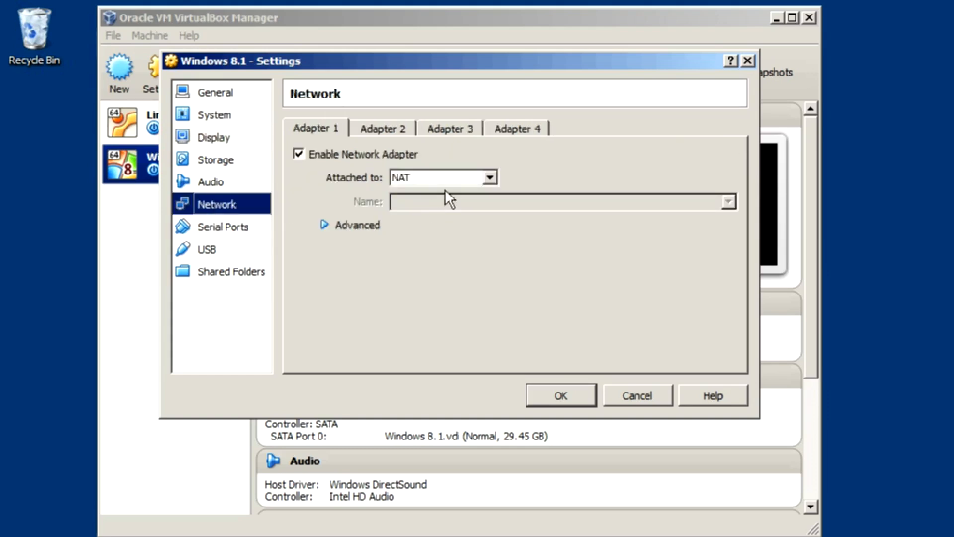
pyautogui.click(492, 177)
pyautogui.click(437, 229)
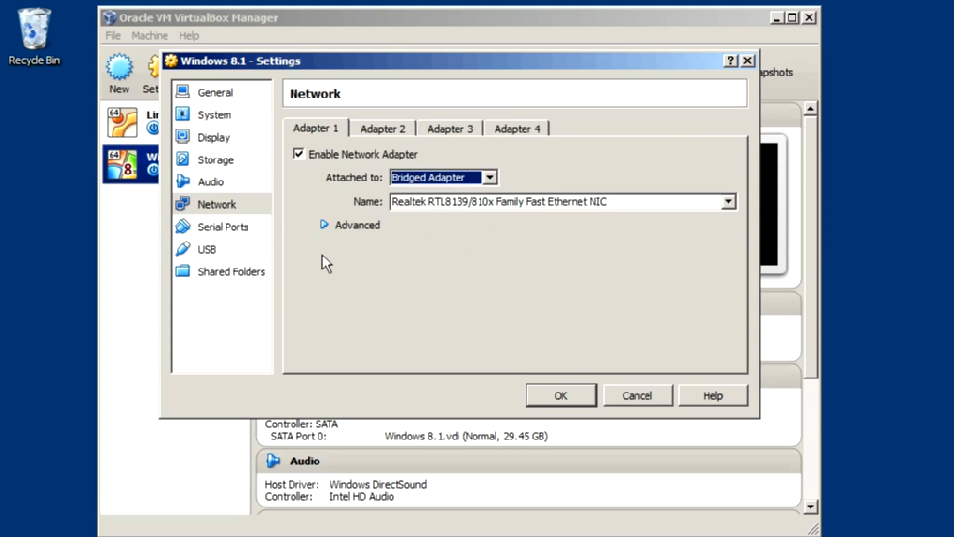
pyautogui.click(569, 381)
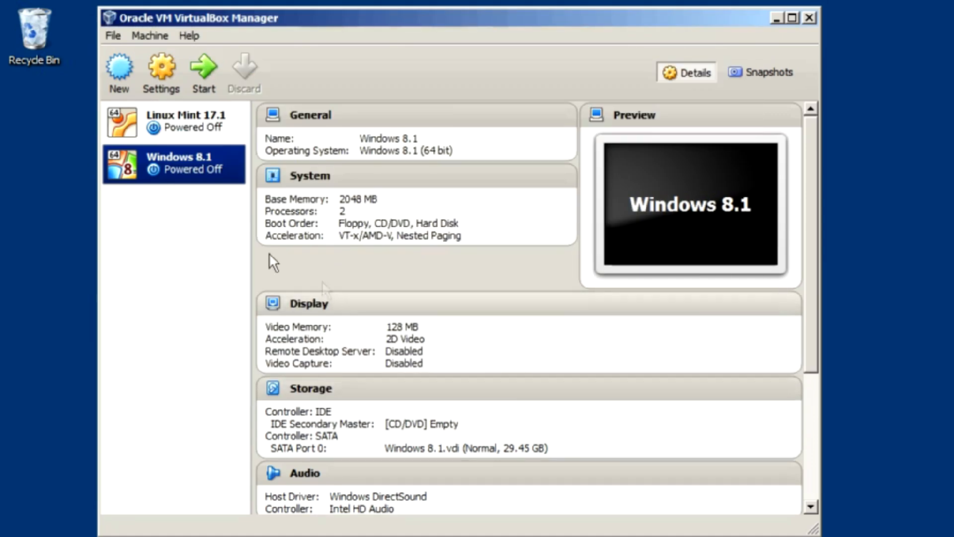
# Step: Start the Windows 8.1 virtual machine with Host Drive 'D:' as its start-up disk
pyautogui.click(205, 80)
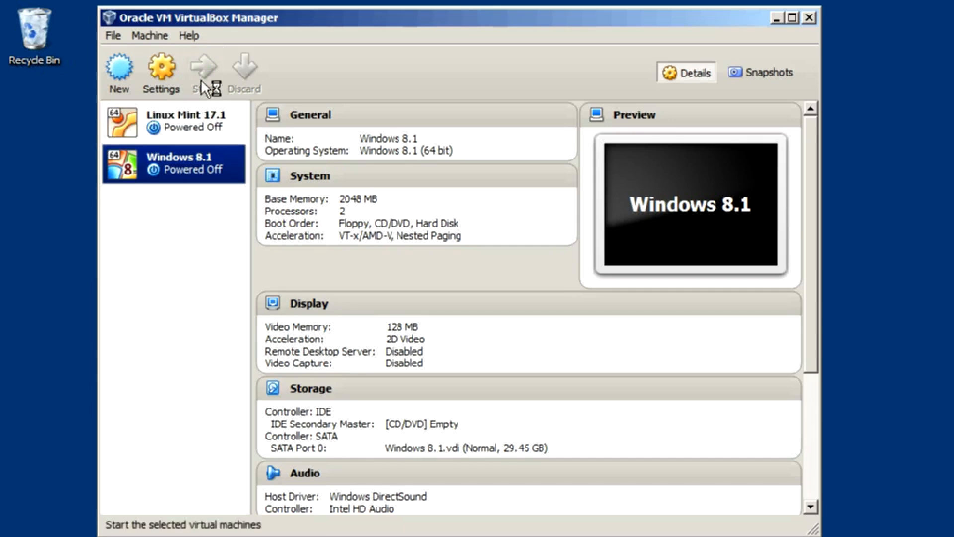
pyautogui.moveTo(581, 367); pyautogui.dragTo(414, 185)
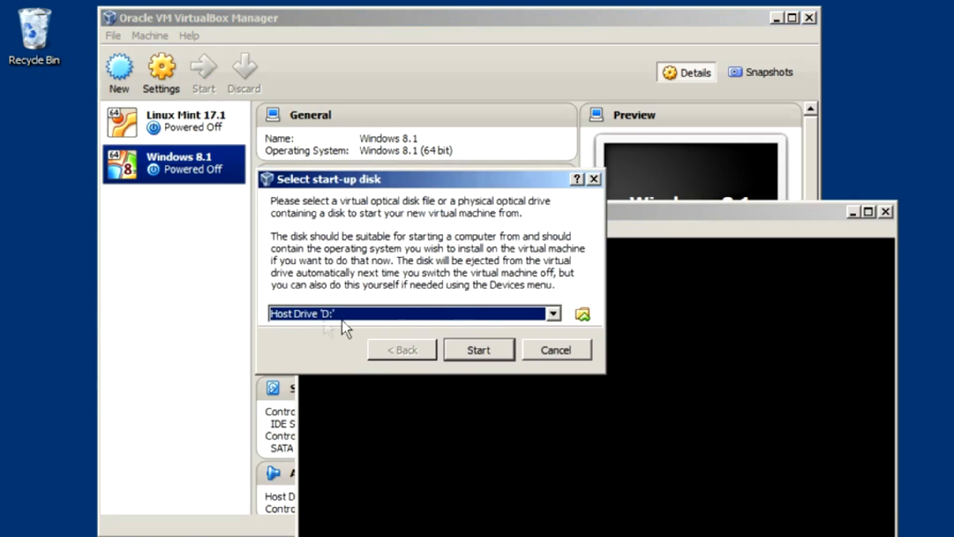
pyautogui.click(460, 344)
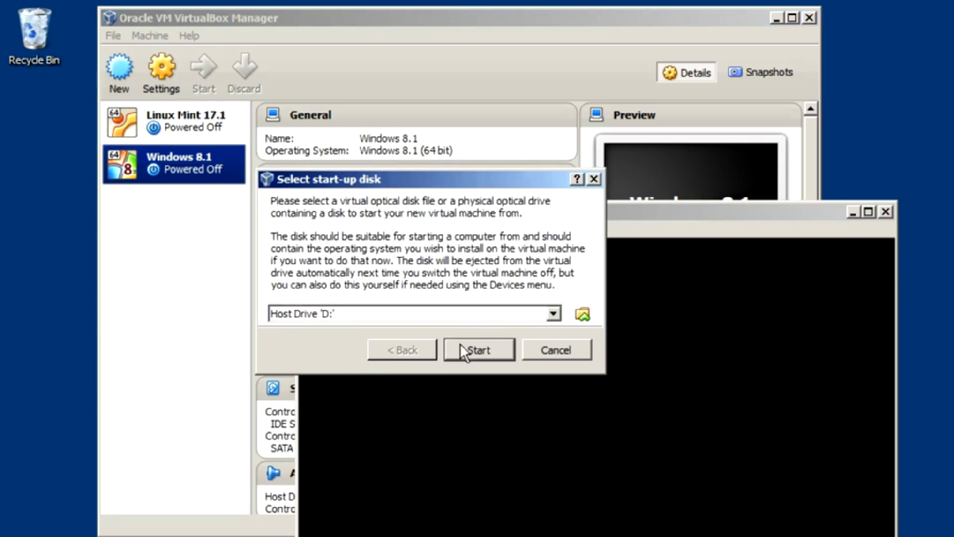
# Step: Move the running Windows 8.1 machine's window to the upper-left of the desktop and sign in with the account password
pyautogui.moveTo(505, 214); pyautogui.dragTo(354, 15)
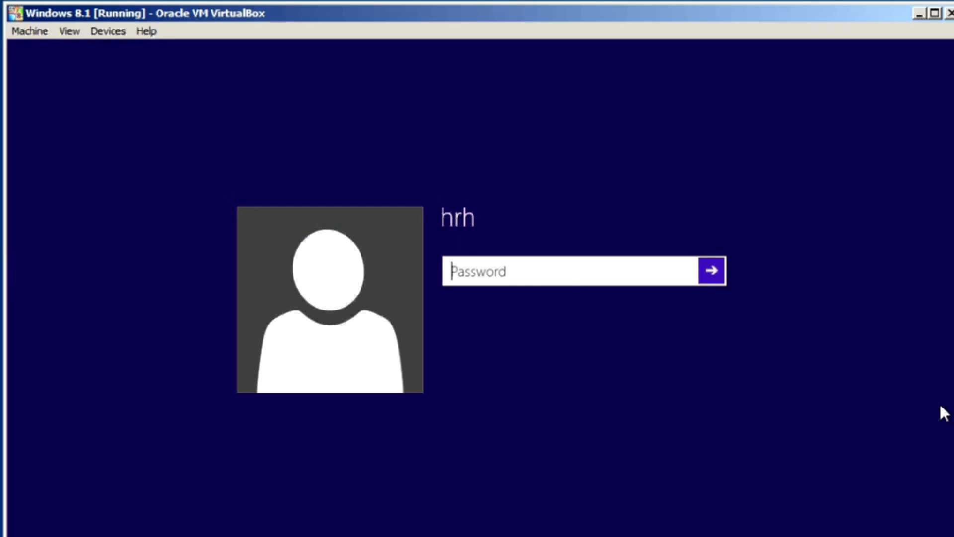
pyautogui.write('••')
pyautogui.press('Return')
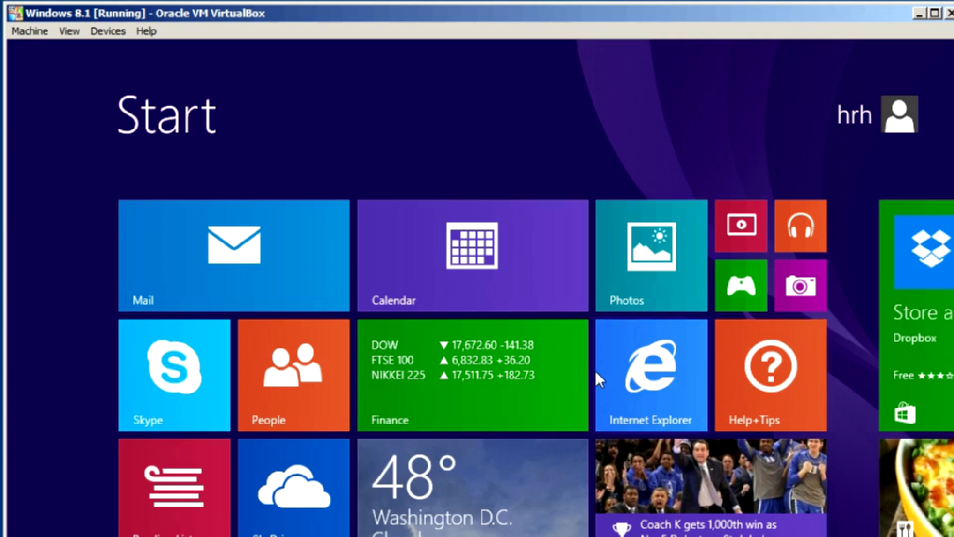
# Step: Insert the Guest Additions CD image into the Windows 8.1 machine and run VBoxWindowsAdditions.exe, allowing it to make changes
pyautogui.click(113, 31)
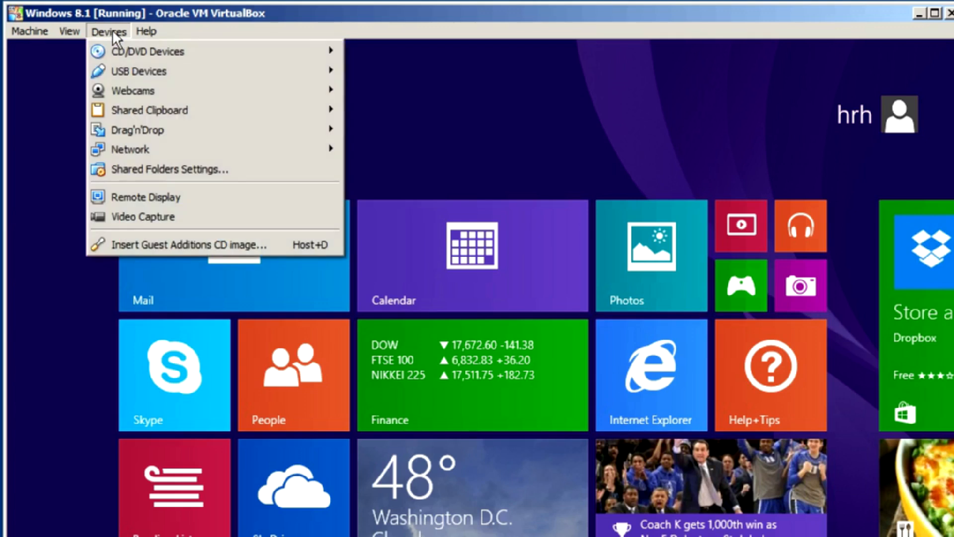
pyautogui.click(159, 244)
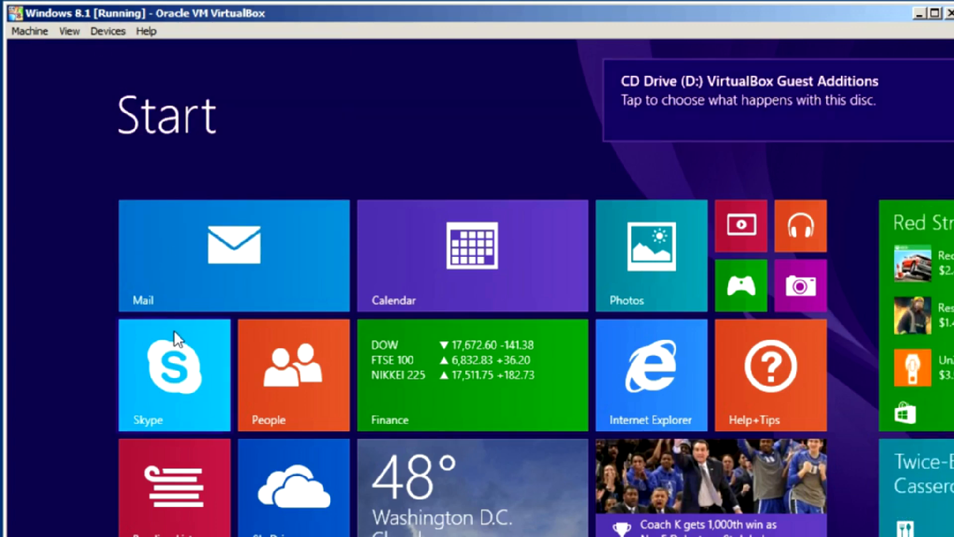
pyautogui.click(819, 83)
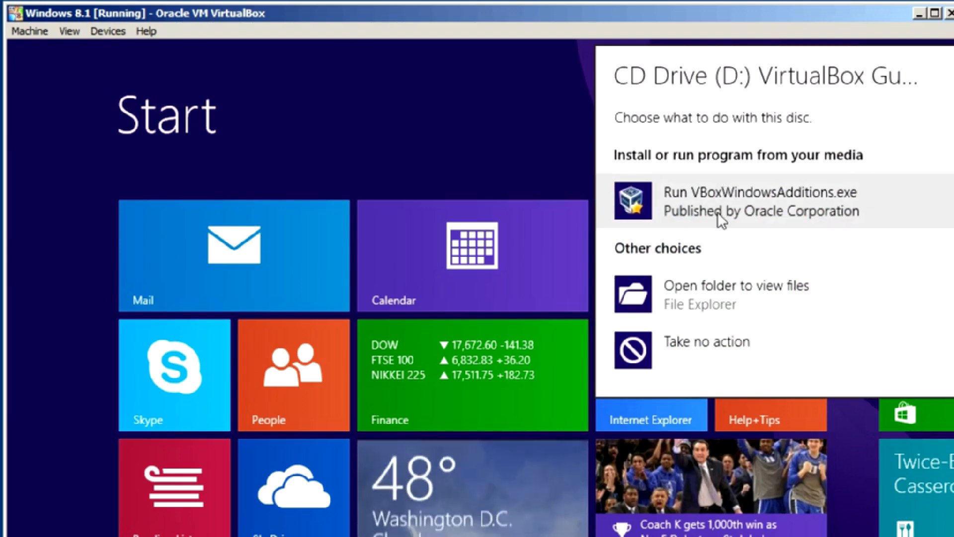
pyautogui.click(716, 205)
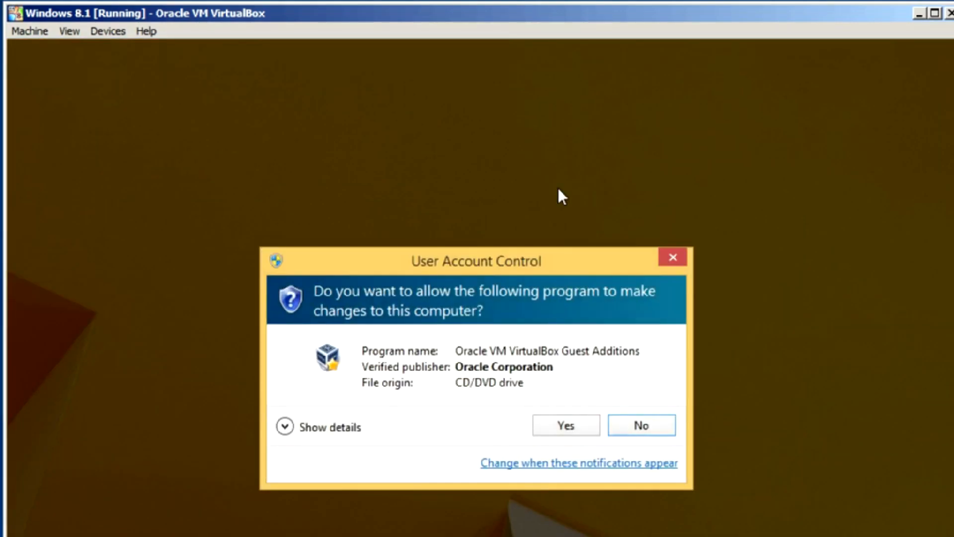
pyautogui.click(565, 426)
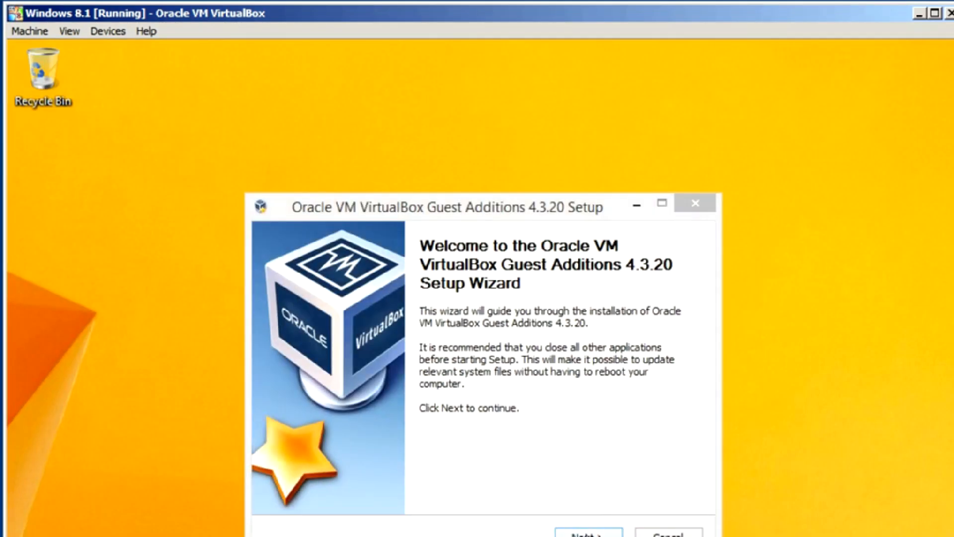
# Step: Install Guest Additions 4.3.20 with the default location and components, accept the Oracle Corporation device software, and complete the setup
pyautogui.click(589, 532)
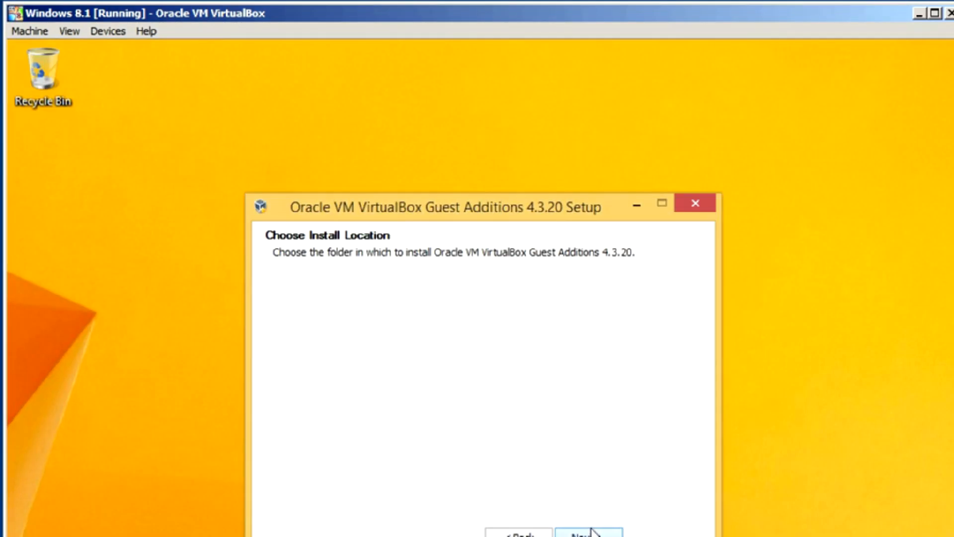
pyautogui.moveTo(511, 215); pyautogui.dragTo(495, 92)
pyautogui.click(584, 426)
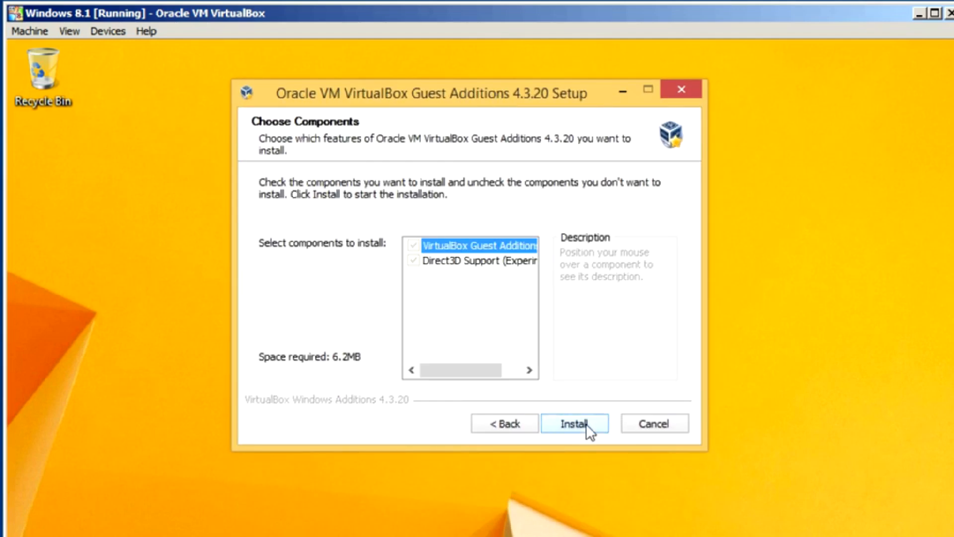
pyautogui.click(586, 425)
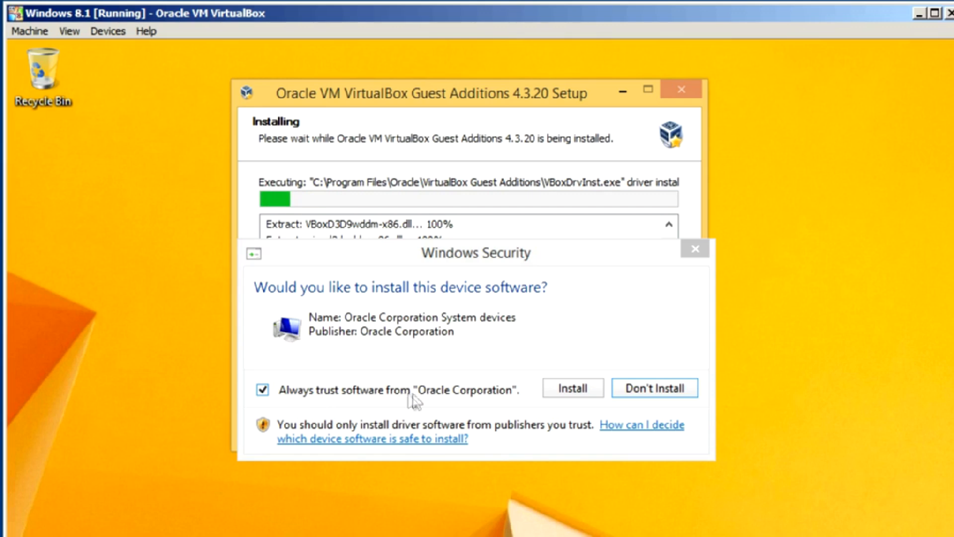
pyautogui.click(586, 386)
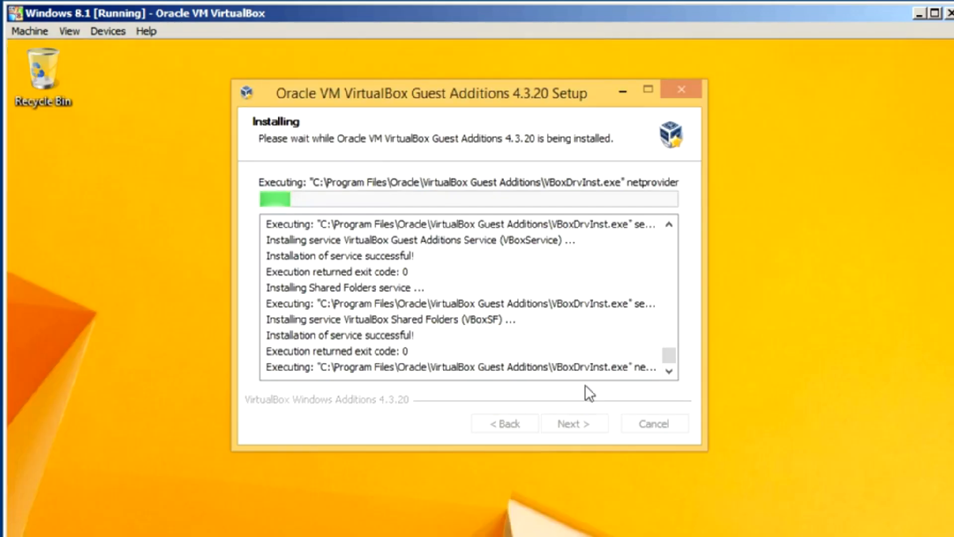
pyautogui.click(577, 424)
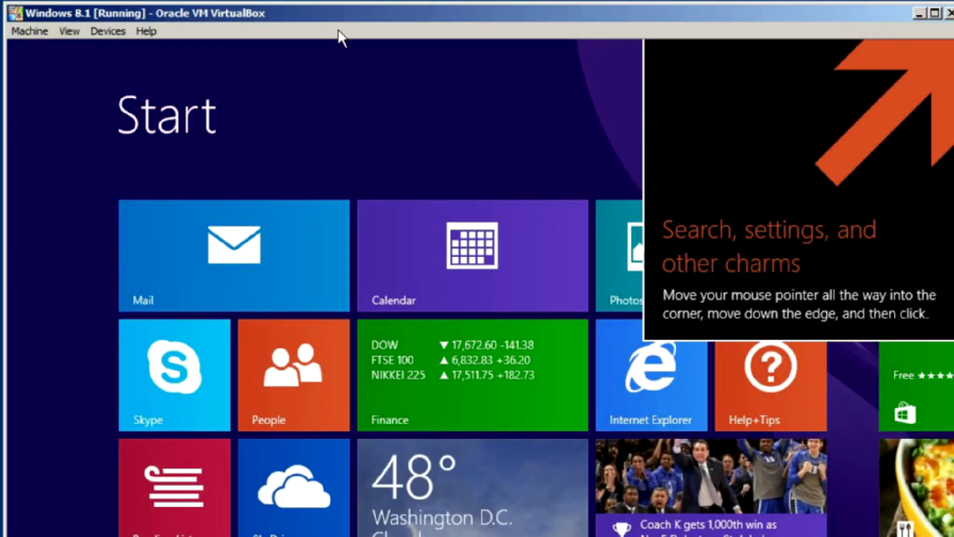
# Step: Minimize the Windows 8.1 machine's window and start the Linux Mint 17.1 virtual machine alongside it
pyautogui.click(74, 32)
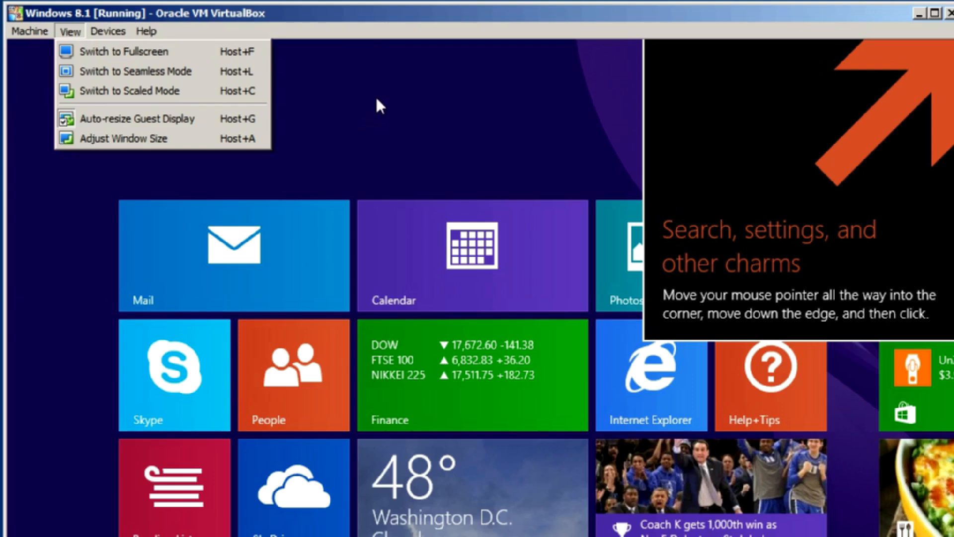
pyautogui.click(921, 11)
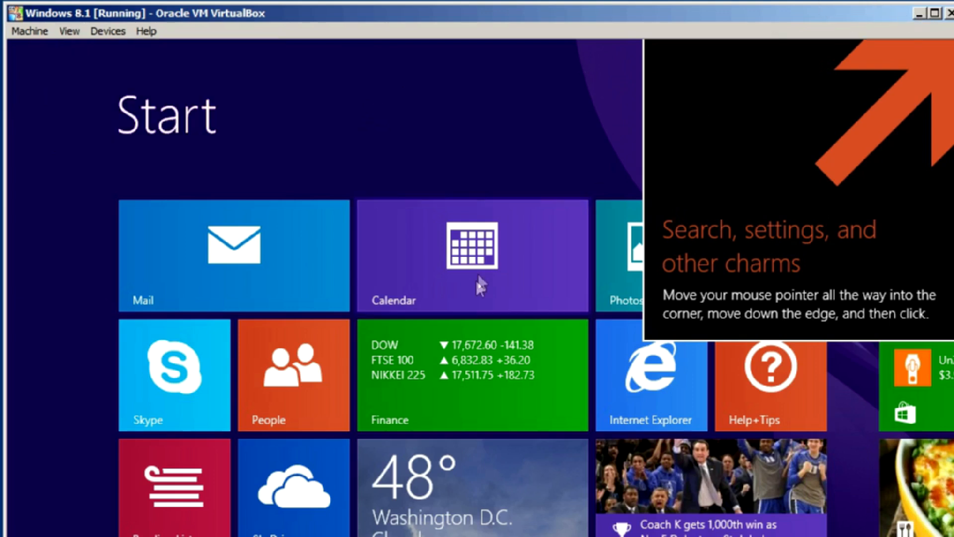
pyautogui.click(919, 13)
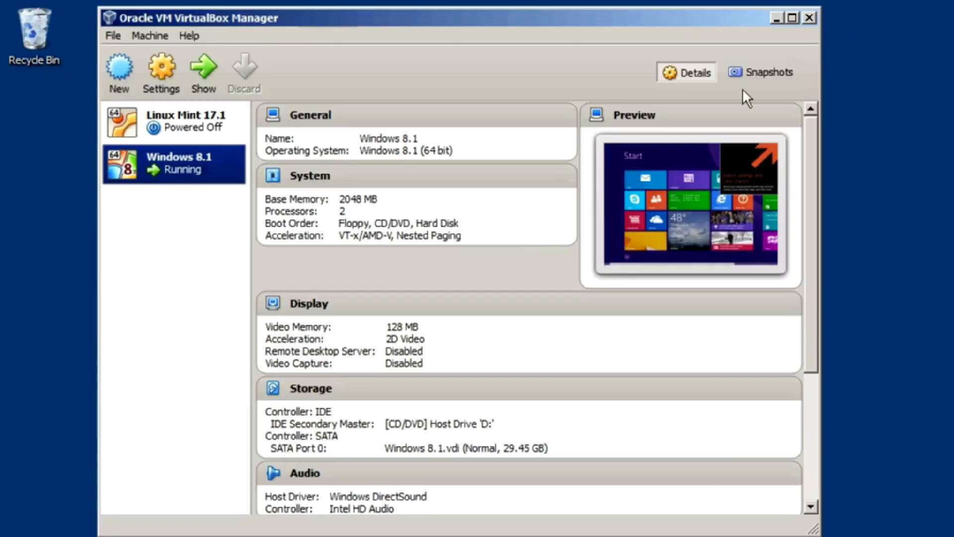
pyautogui.click(152, 126)
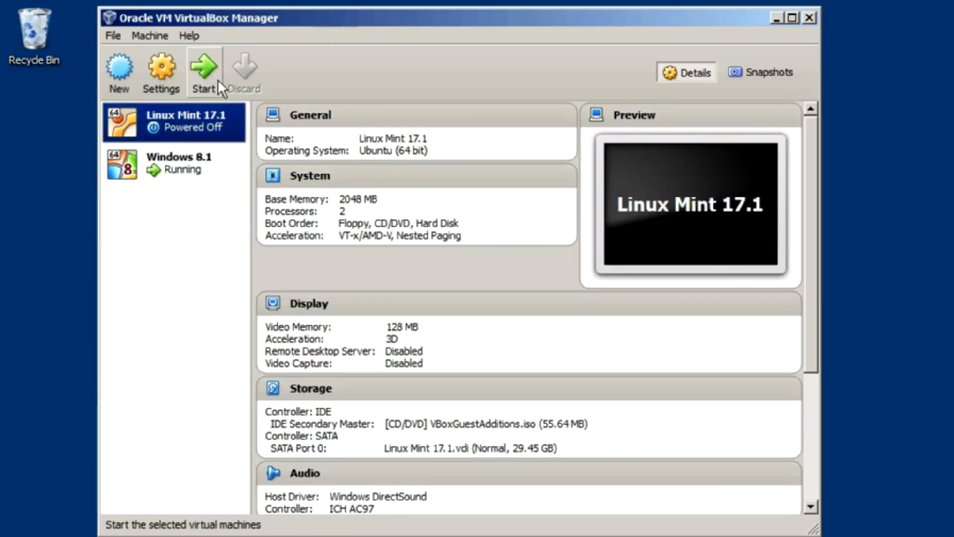
pyautogui.click(206, 82)
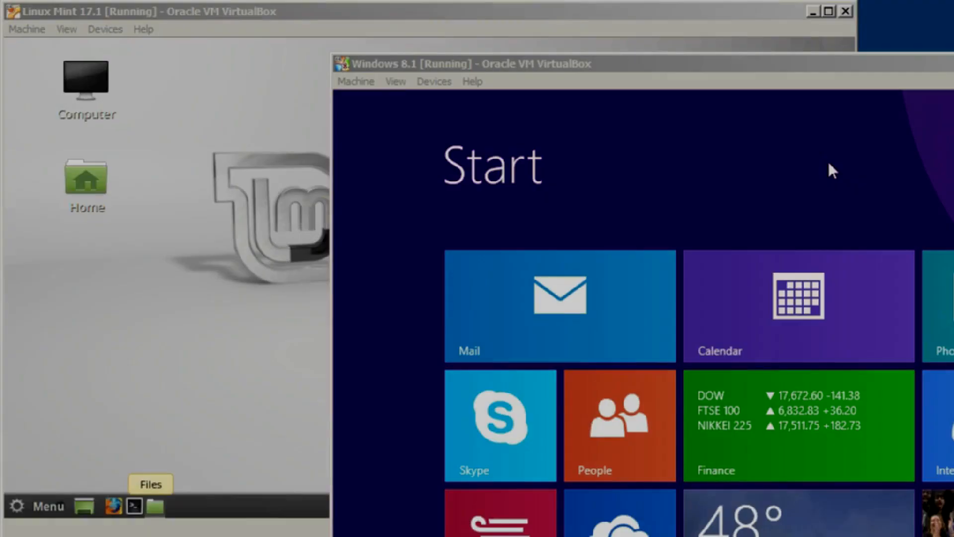